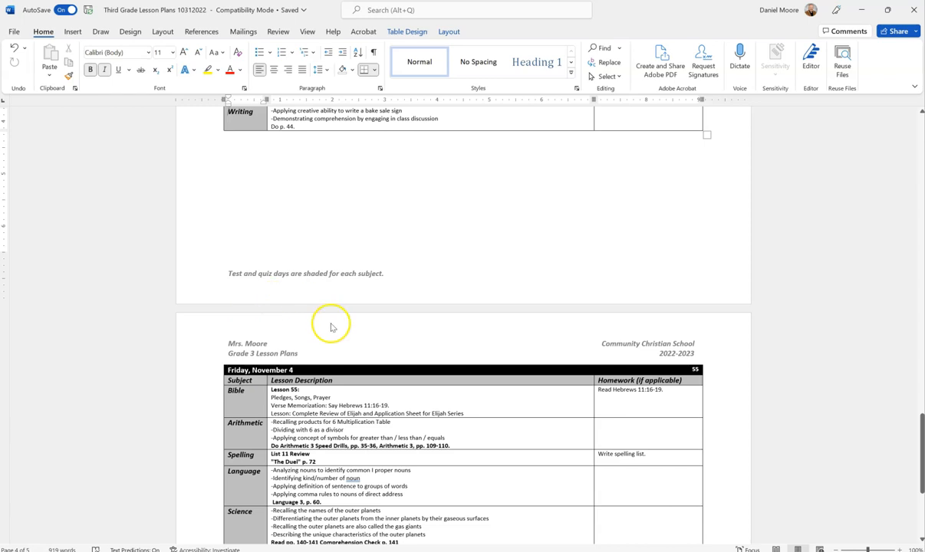
# Review the Friday Bible lesson, then scroll back up through the week's lesson plans.
pyautogui.click(316, 407)
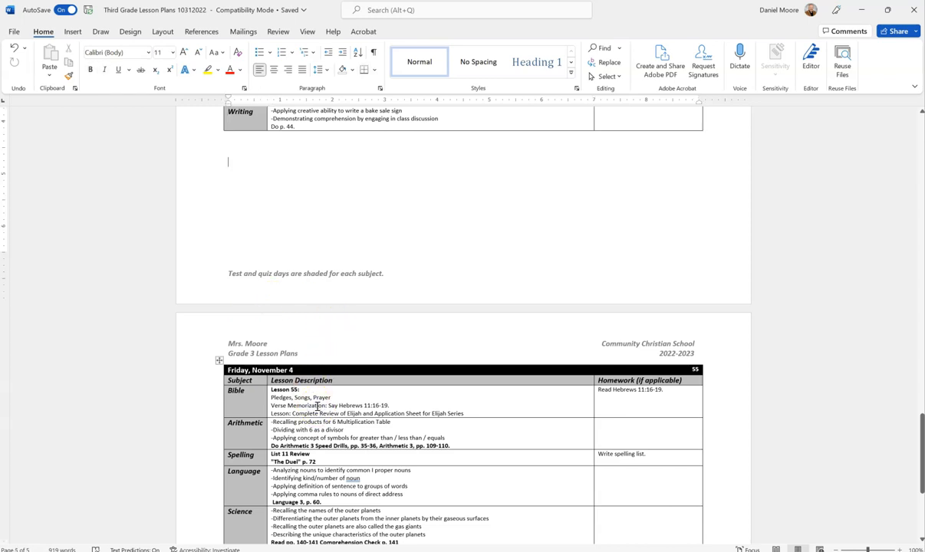
pyautogui.scroll(15, 316, 406)
pyautogui.scroll(20, 318, 410)
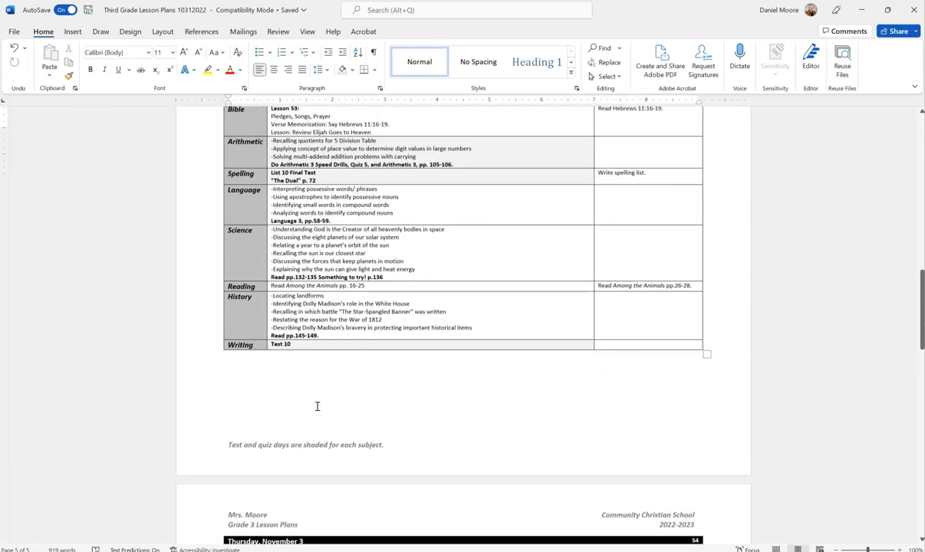
pyautogui.scroll(3, 317, 410)
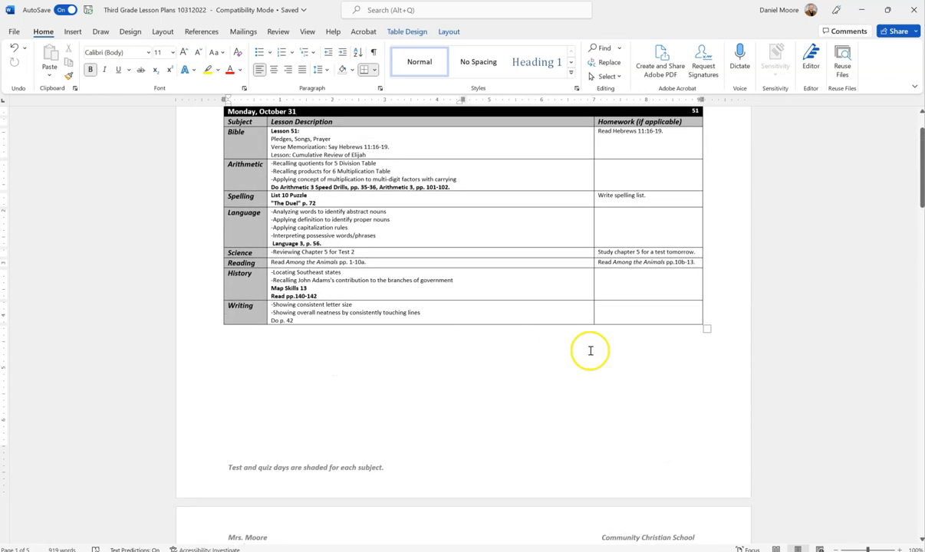
pyautogui.moveTo(918, 194); pyautogui.dragTo(921, 169)
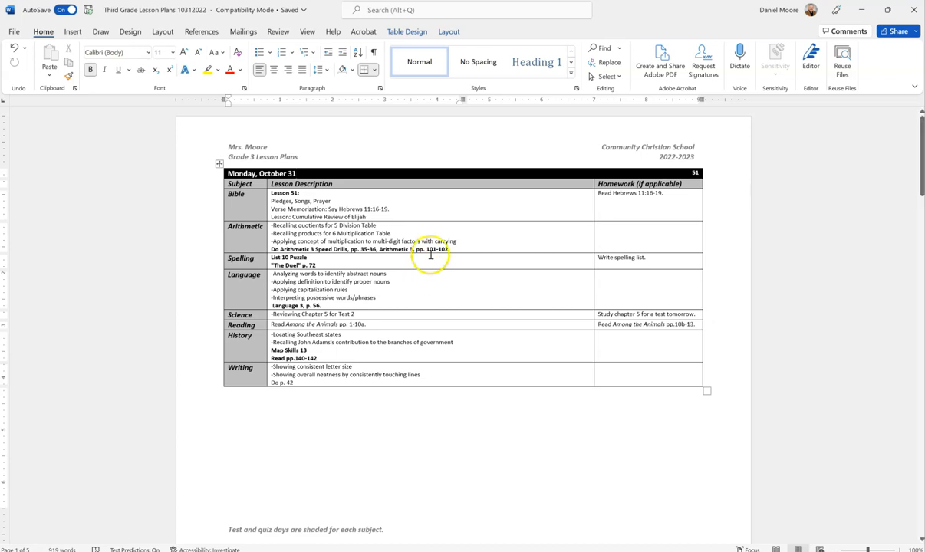
# Move from Monday's Language entry down to the Friday table, then switch to the PowerSchool sign-in.
pyautogui.click(413, 293)
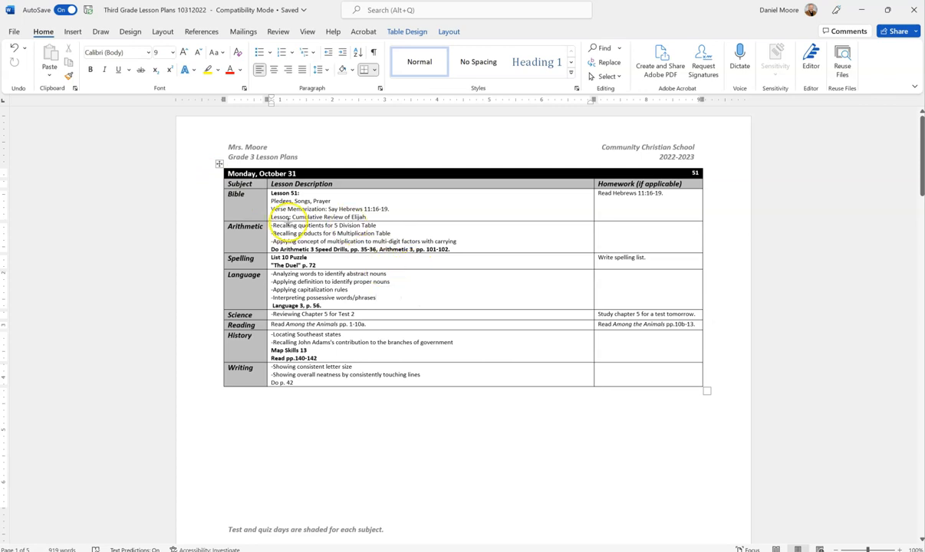
pyautogui.press('Down')
pyautogui.scroll(-20, 289, 221)
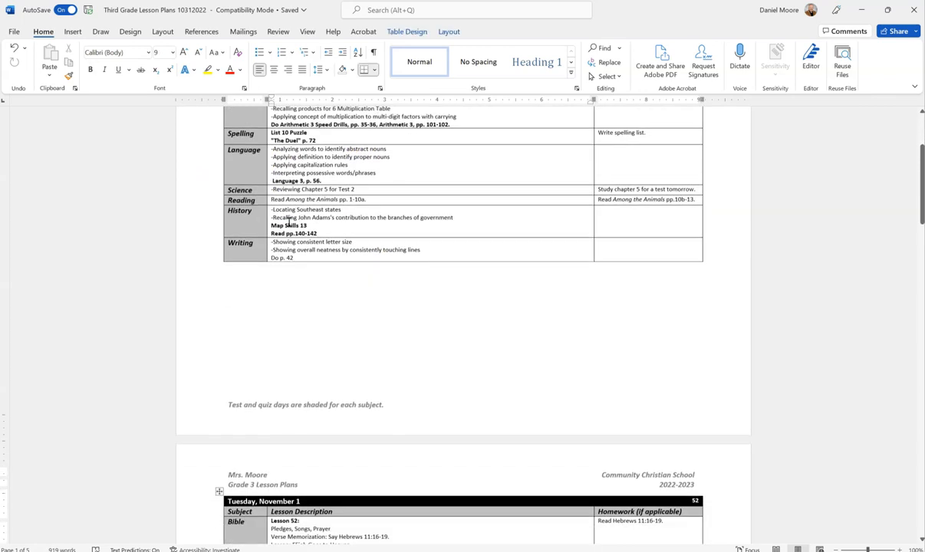
pyautogui.scroll(-20, 288, 222)
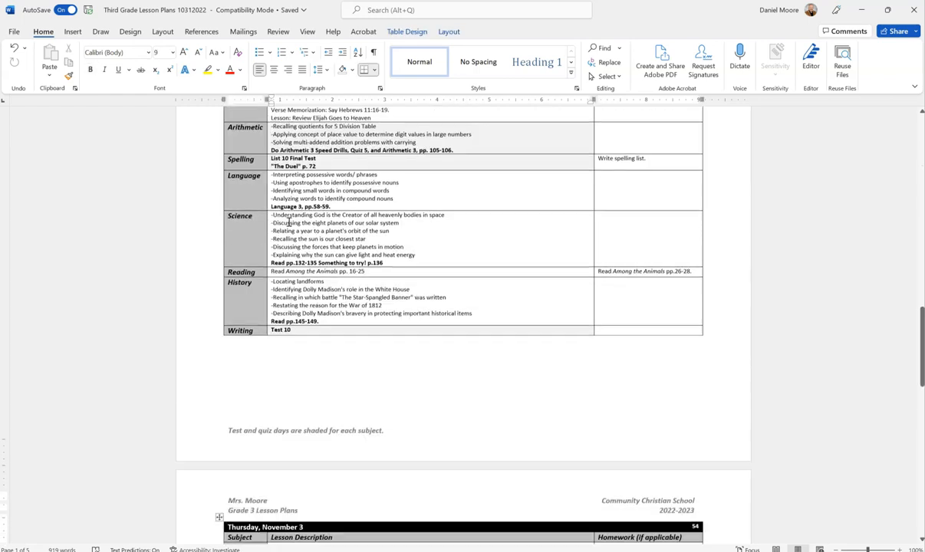
pyautogui.hotkey('ctrl', 'End')
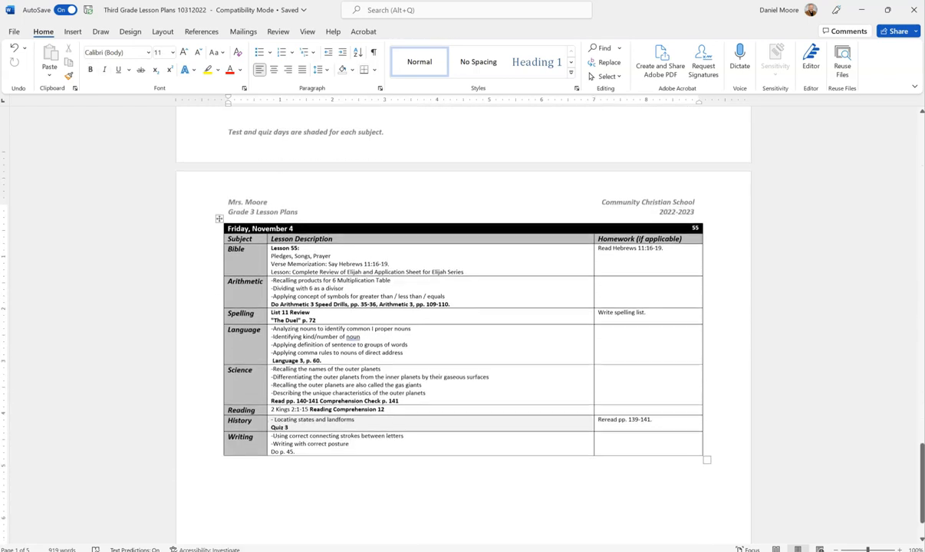
pyautogui.click(304, 335)
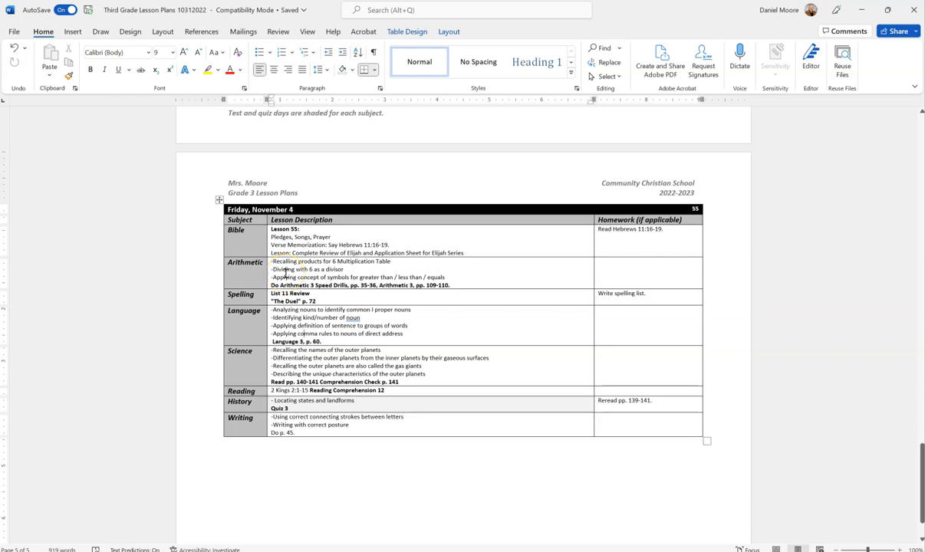
pyautogui.click(376, 551)
# Sign in to PowerSchool with the teacher username and the saved password.
pyautogui.click(492, 226)
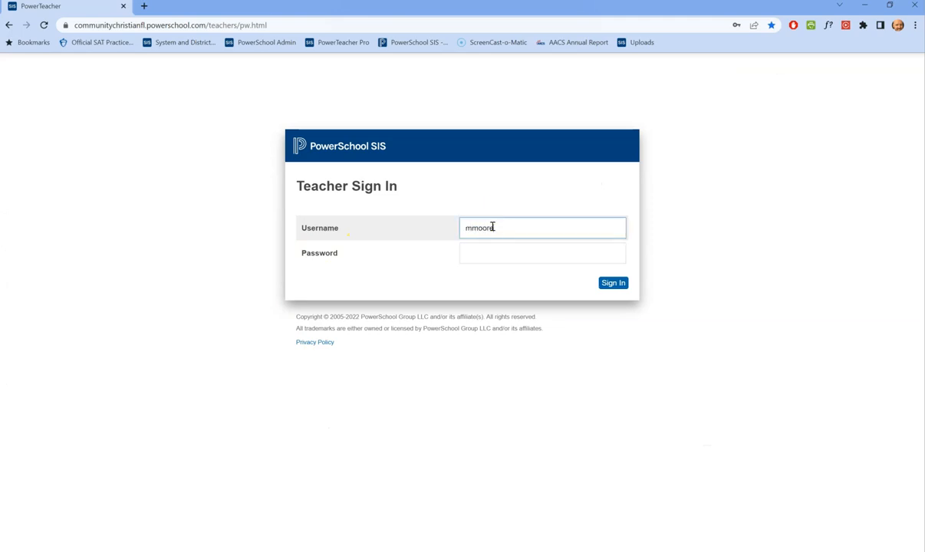
pyautogui.write('mmoore')
pyautogui.click(491, 252)
pyautogui.click(553, 301)
pyautogui.click(604, 283)
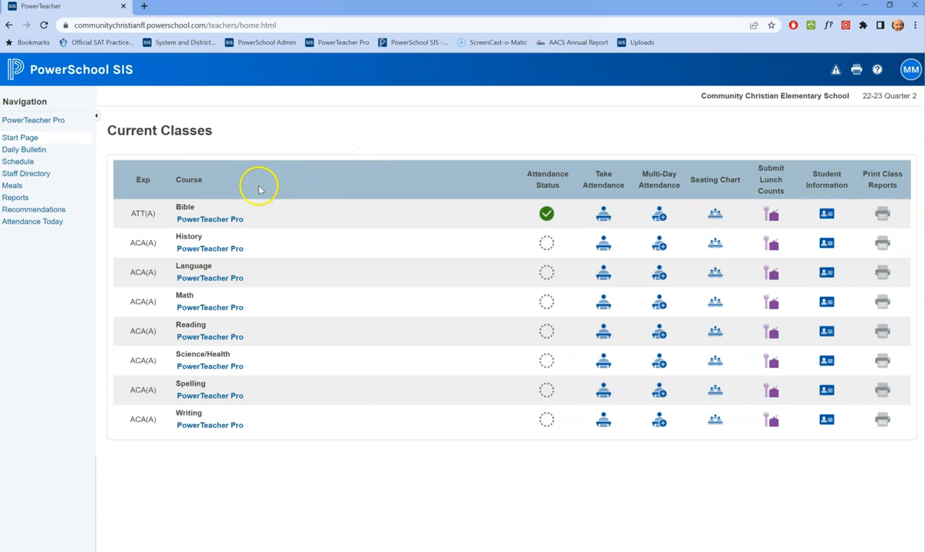
# Open the Bible class in PowerTeacher Pro, switch the term from Q1 to Q2, and open + Create.
pyautogui.click(35, 120)
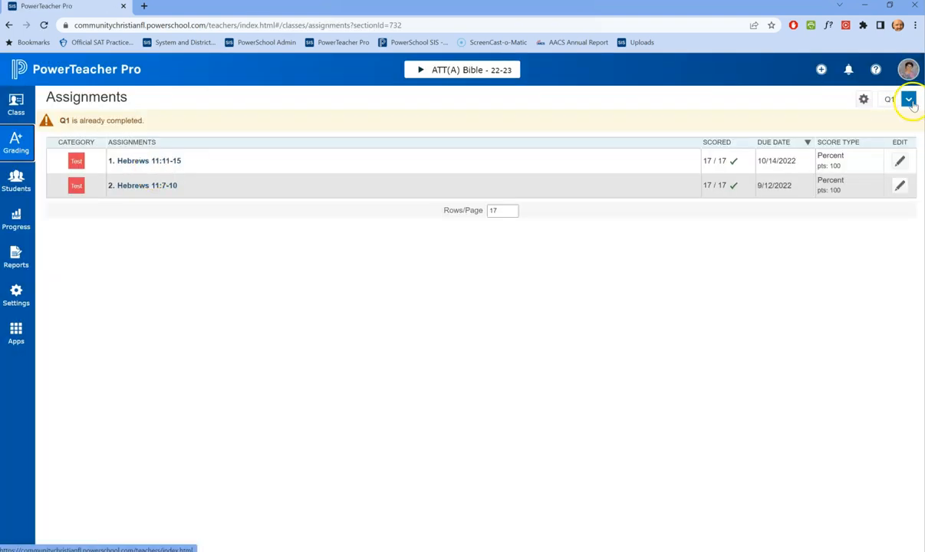
pyautogui.click(910, 103)
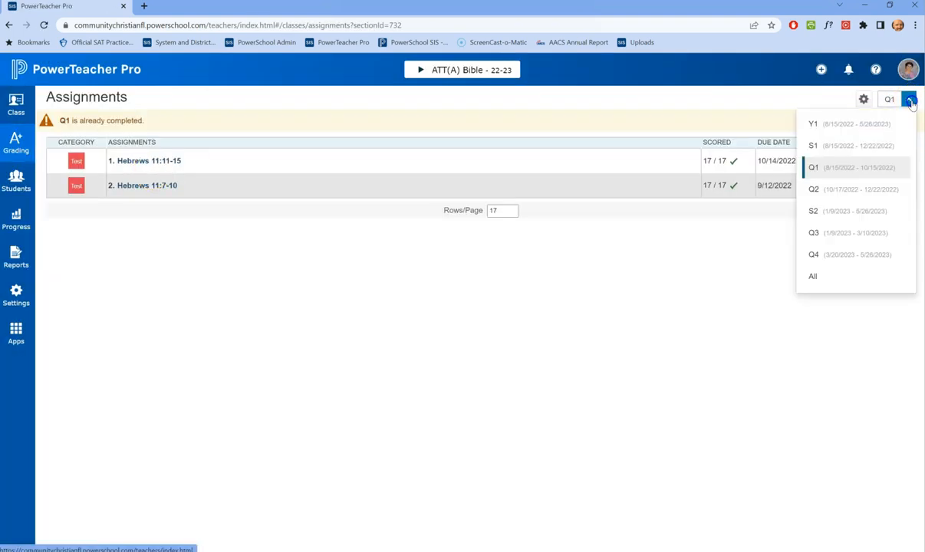
pyautogui.click(839, 190)
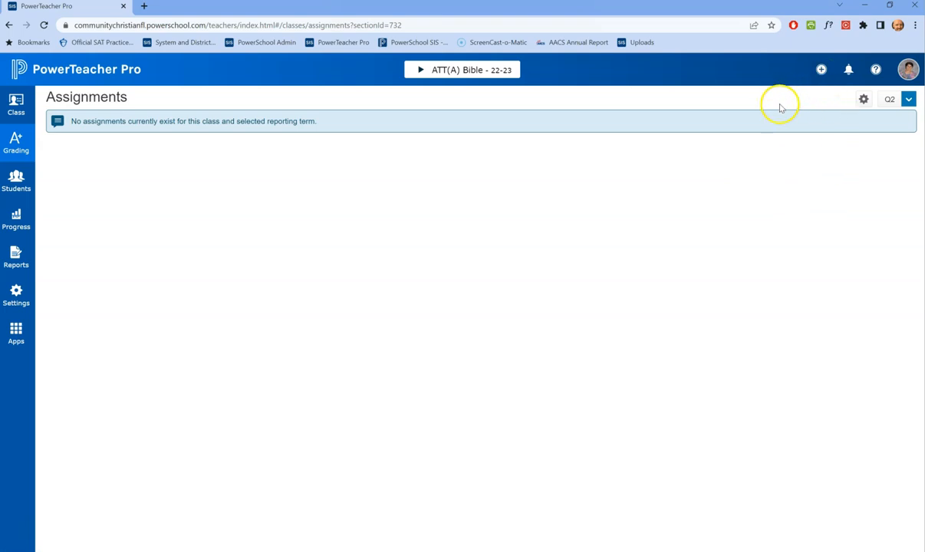
pyautogui.click(821, 70)
# Start a new category and glance at the existing categories before returning to its details.
pyautogui.click(782, 134)
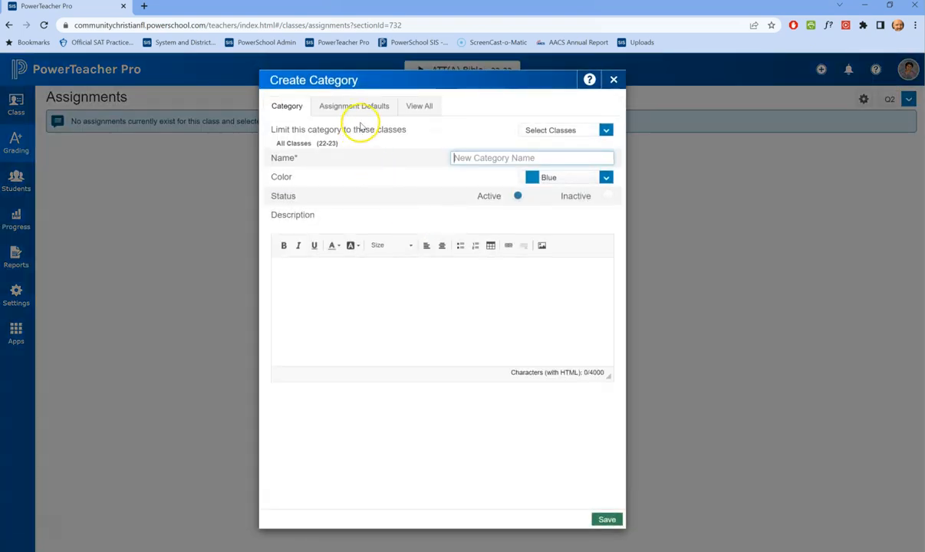
pyautogui.click(418, 108)
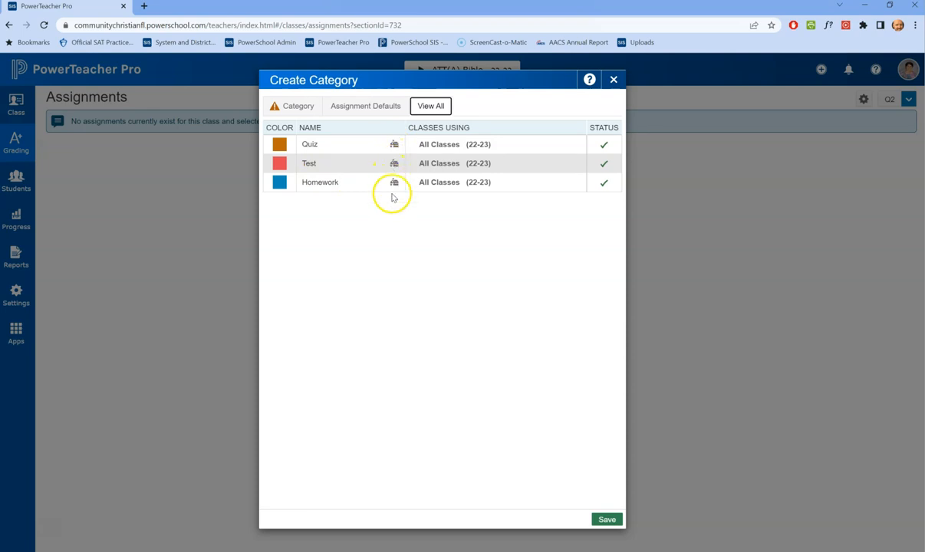
pyautogui.click(302, 108)
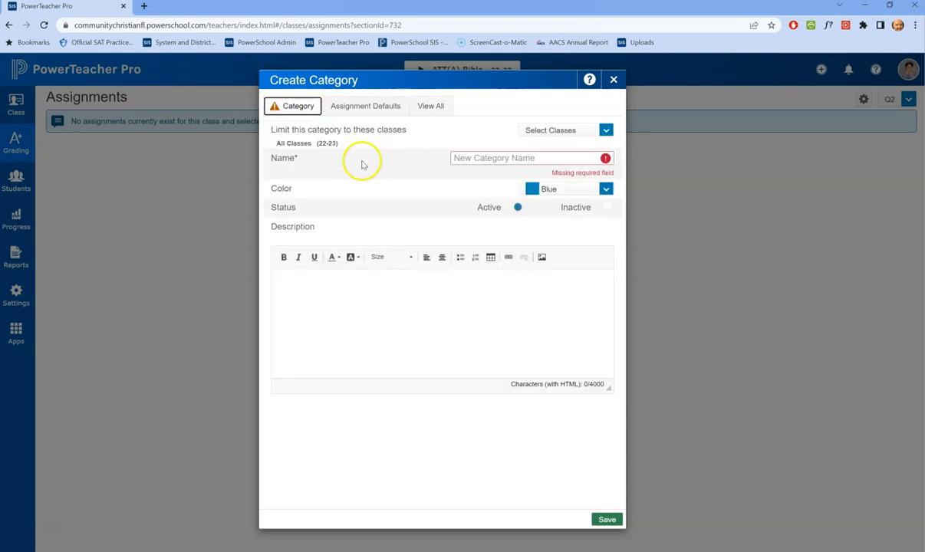
# Name the category Lesson Plans, make it Gray, and begin the description 'Daily work and ho'.
pyautogui.click(464, 159)
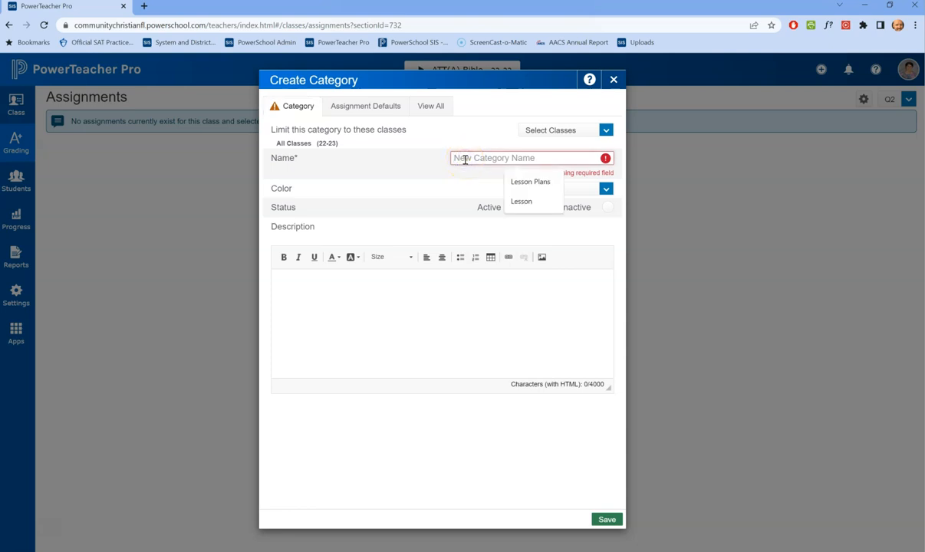
pyautogui.click(537, 182)
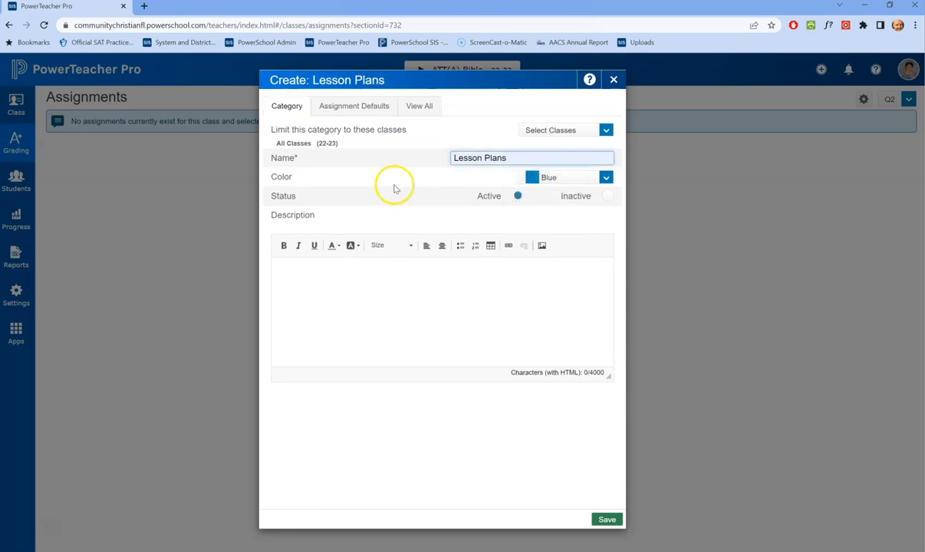
pyautogui.click(606, 178)
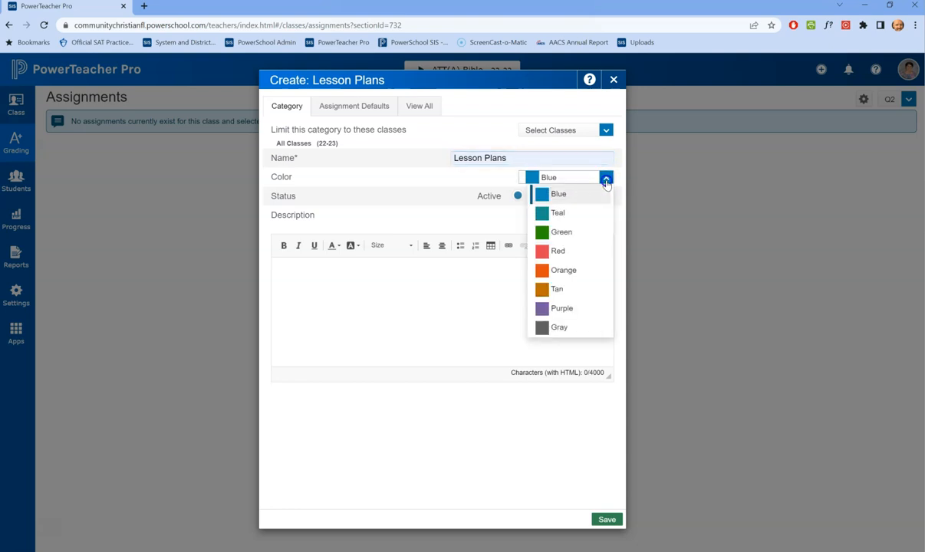
pyautogui.click(555, 330)
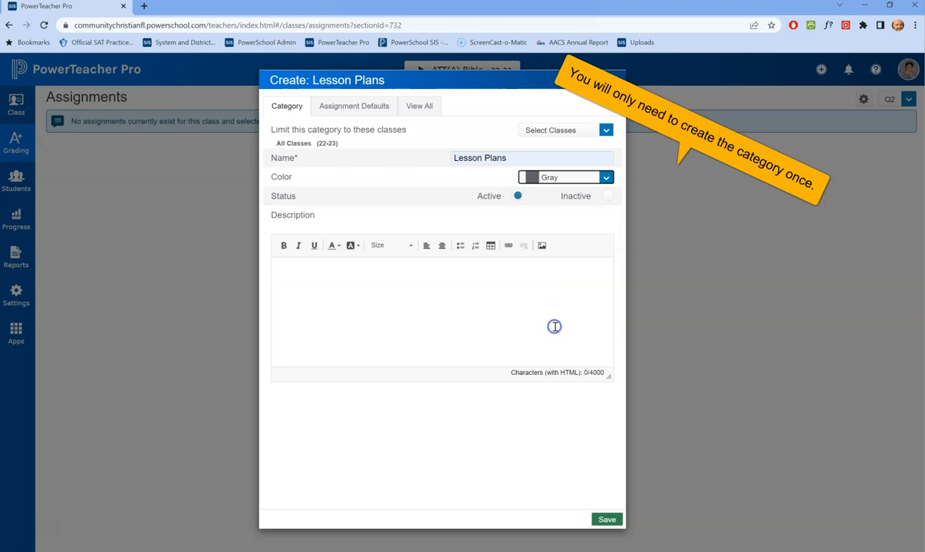
pyautogui.click(438, 283)
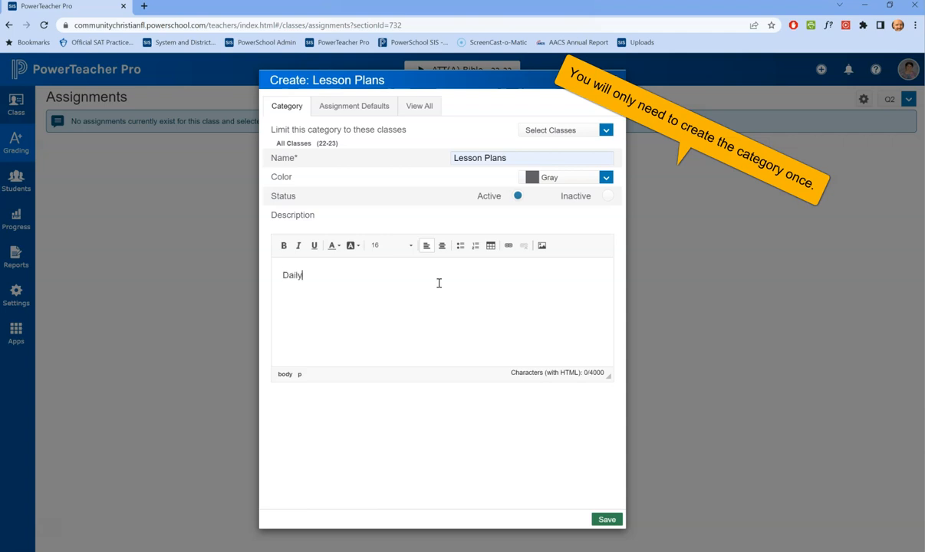
pyautogui.write('Daily work and homework for each week')
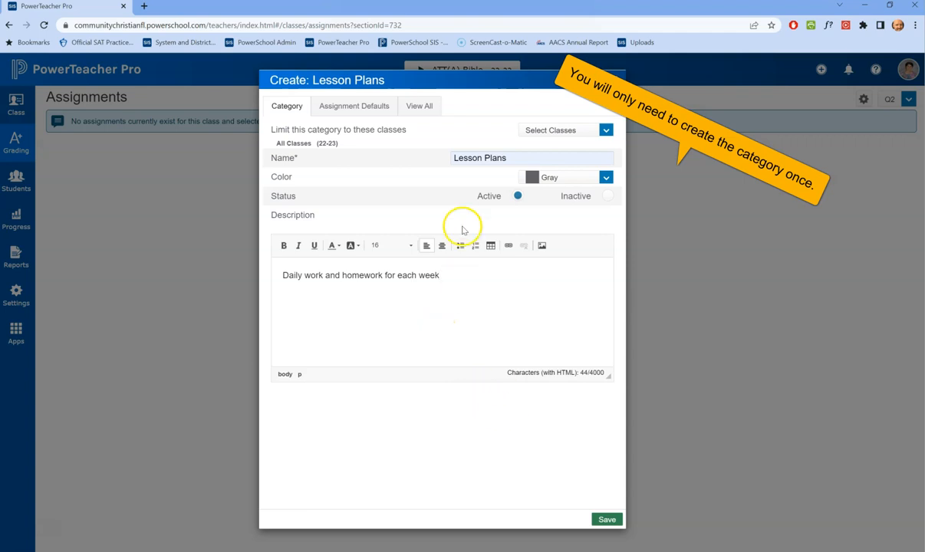
# Set the category's default Score Type to Collected Only, exclude it from the final grade, and save.
pyautogui.click(342, 111)
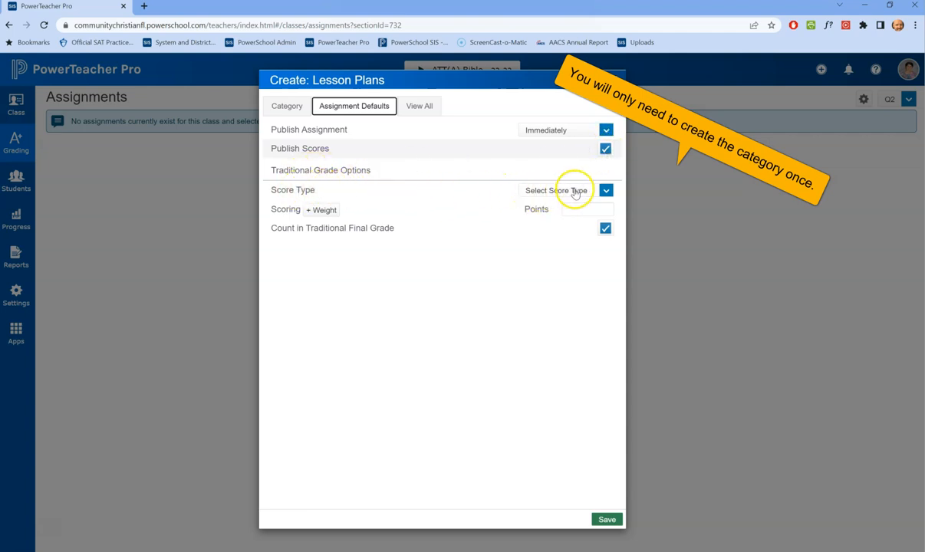
pyautogui.click(606, 191)
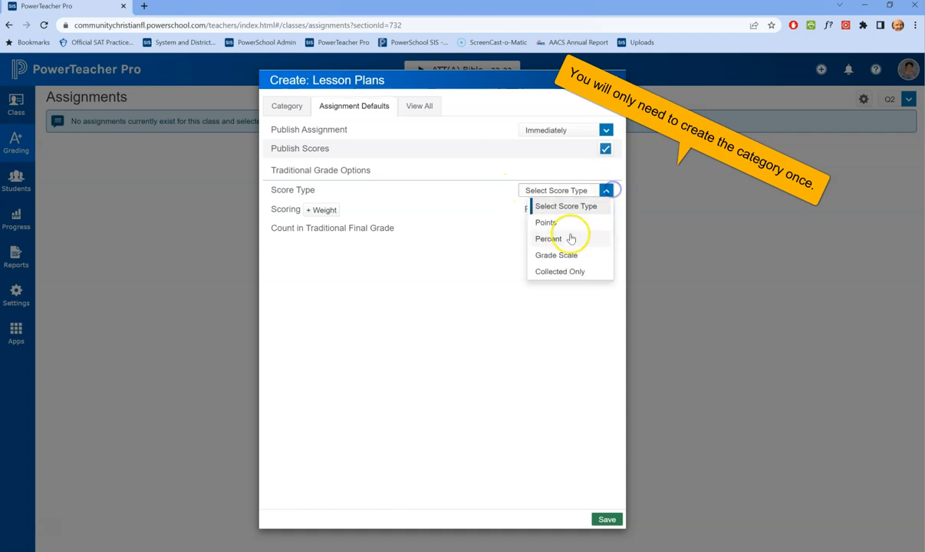
pyautogui.click(561, 274)
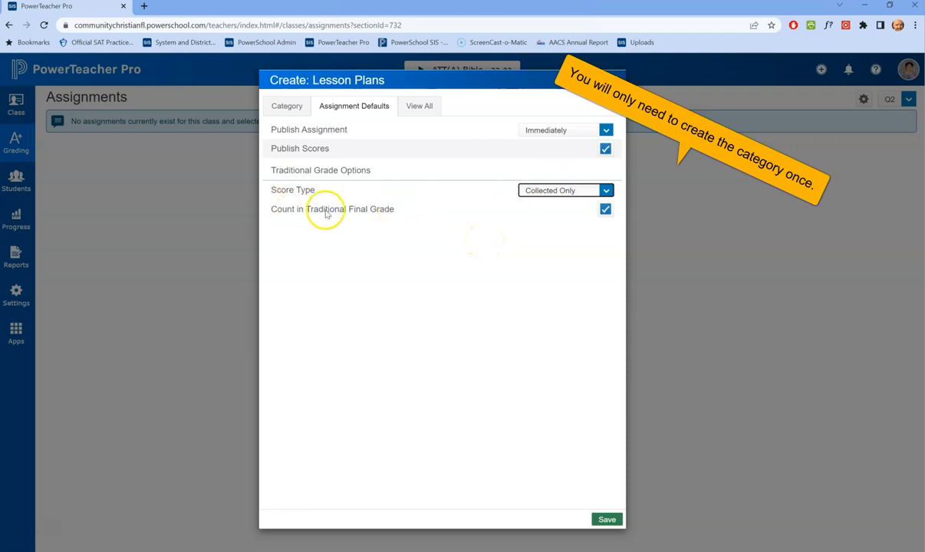
pyautogui.click(605, 209)
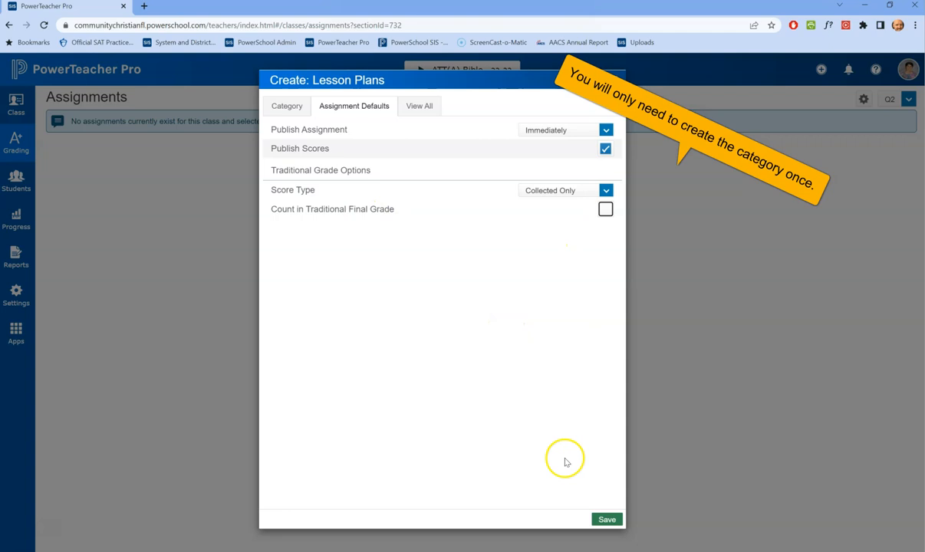
pyautogui.click(606, 519)
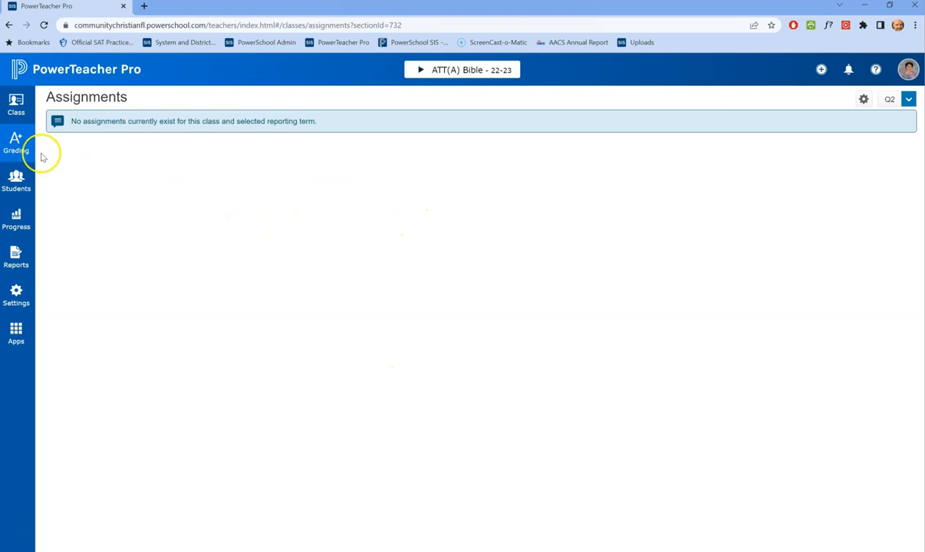
# From the Grading assignment list, start a new assignment and assign it to all classes.
pyautogui.click(17, 146)
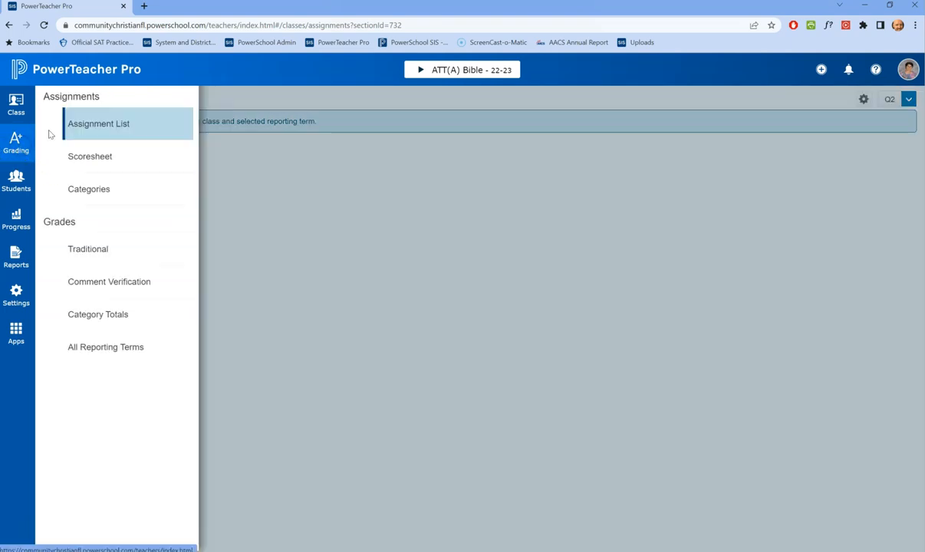
pyautogui.click(99, 126)
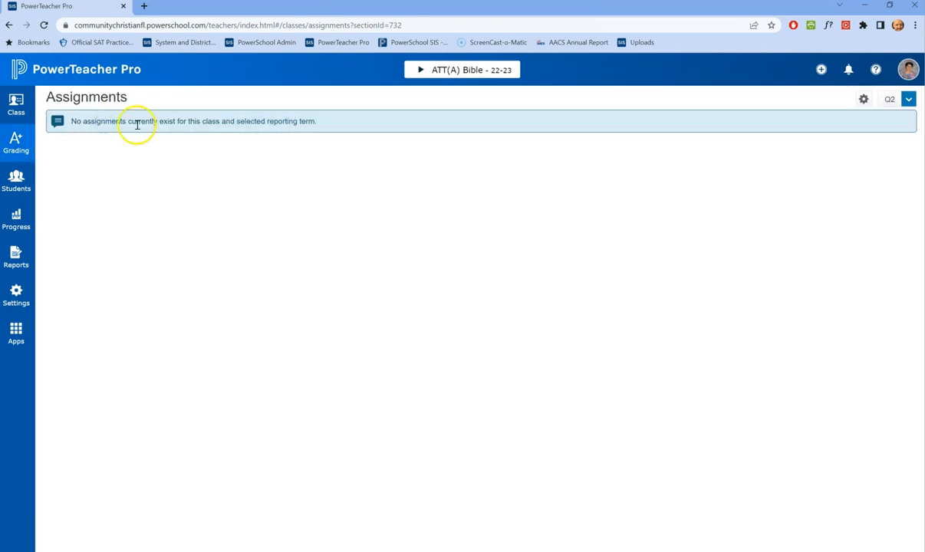
pyautogui.click(821, 70)
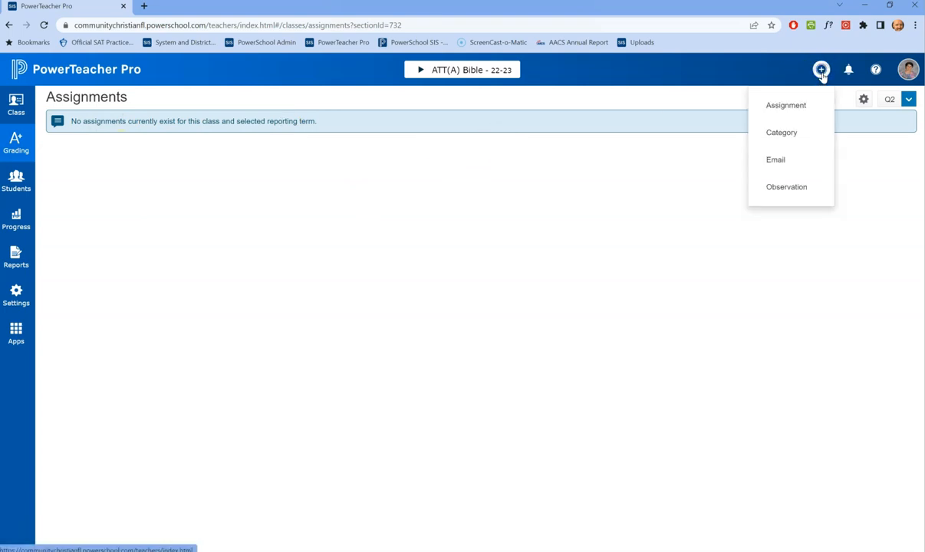
pyautogui.click(785, 104)
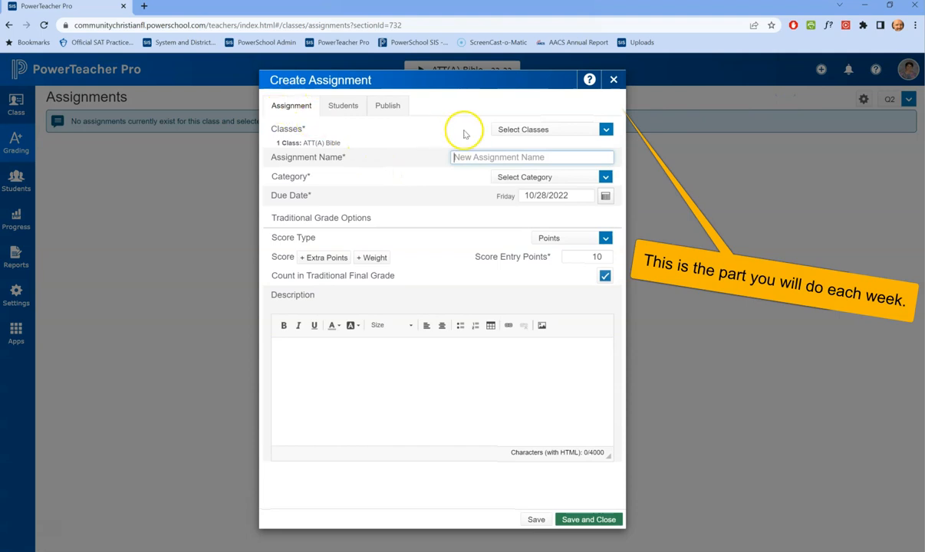
pyautogui.click(606, 131)
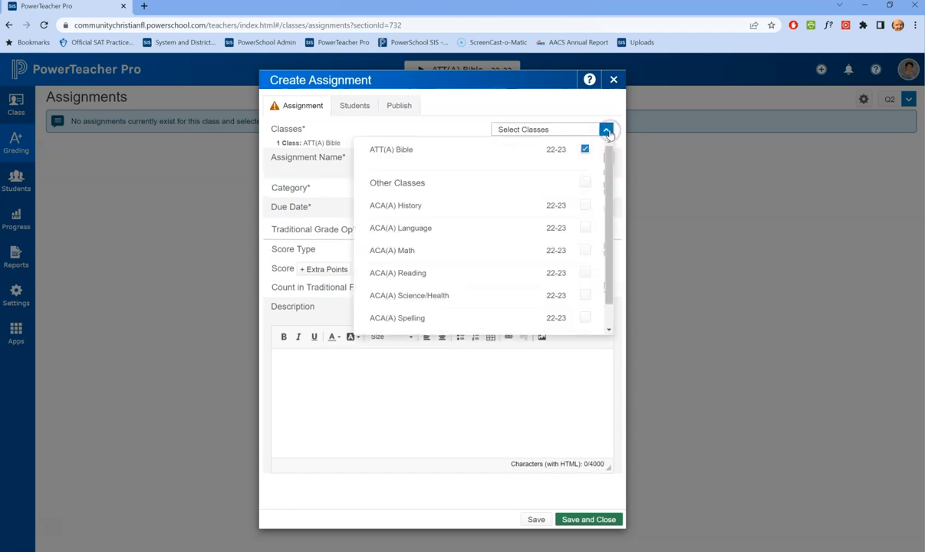
pyautogui.click(585, 183)
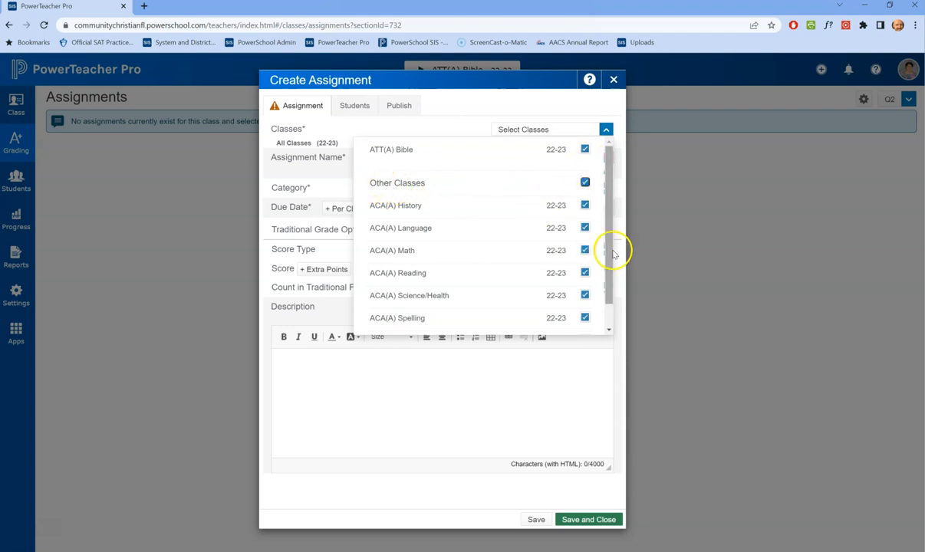
pyautogui.moveTo(610, 254); pyautogui.dragTo(597, 190)
pyautogui.click(467, 130)
# Name the assignment Lesson Plans, put it in the Lesson Plans category, and start its description.
pyautogui.click(458, 155)
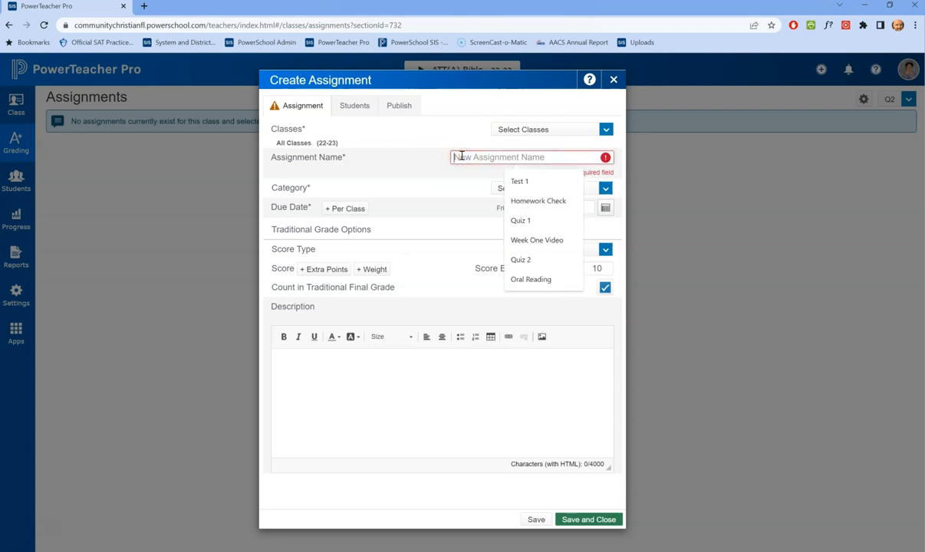
pyautogui.write('Third Grade This Week')
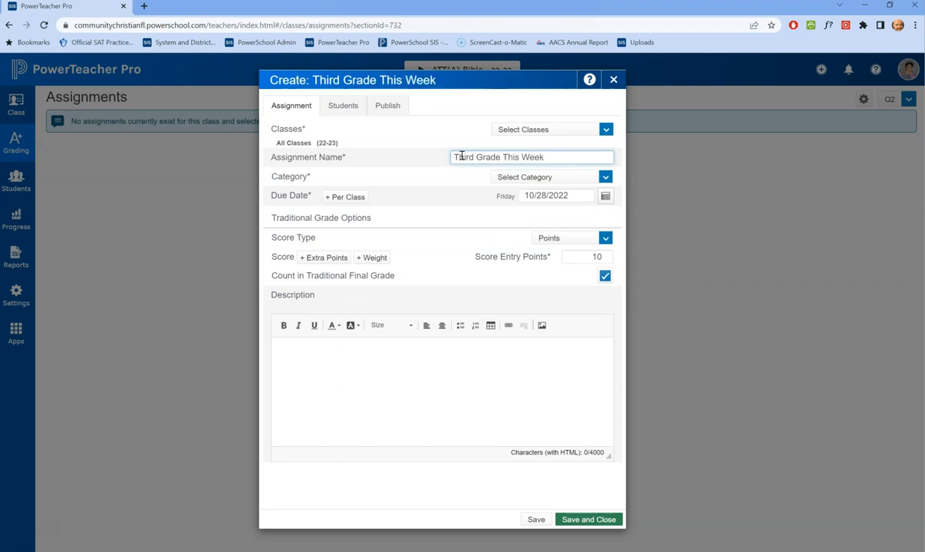
pyautogui.click(384, 182)
pyautogui.moveTo(564, 159); pyautogui.dragTo(444, 155)
pyautogui.write('L')
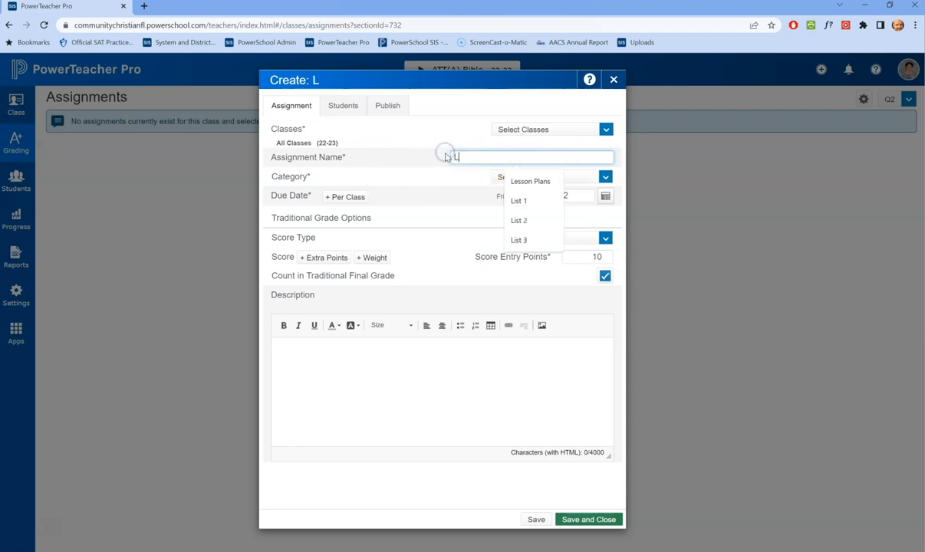
pyautogui.write('esson Plans')
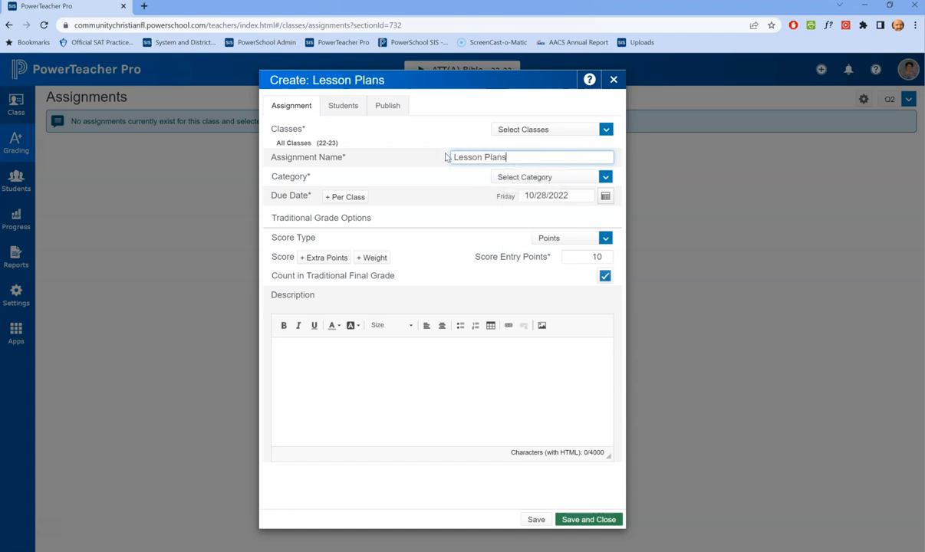
pyautogui.click(403, 176)
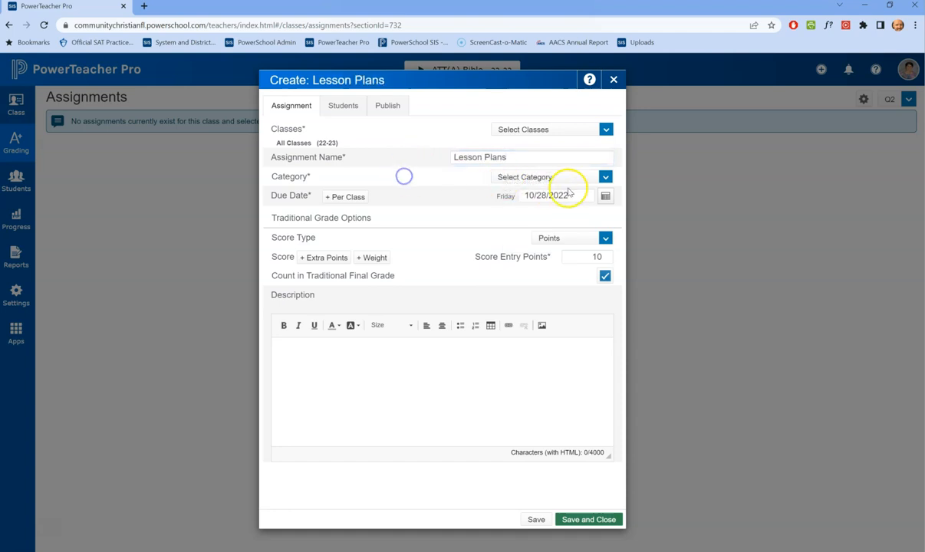
pyautogui.click(605, 176)
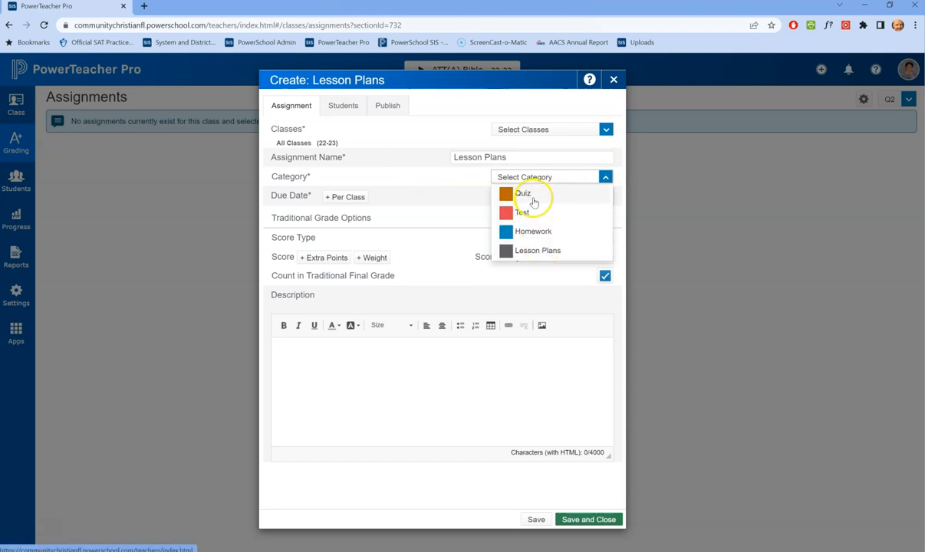
pyautogui.click(528, 254)
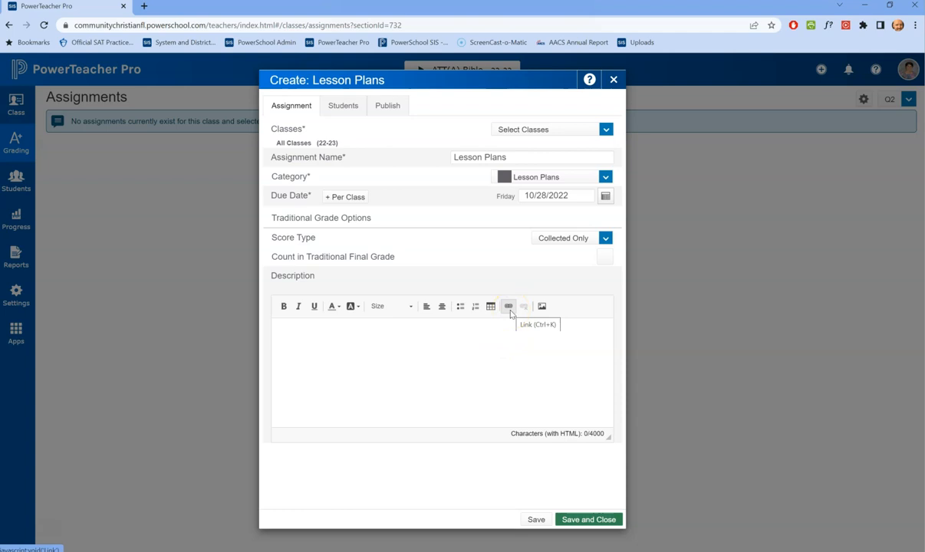
pyautogui.click(368, 381)
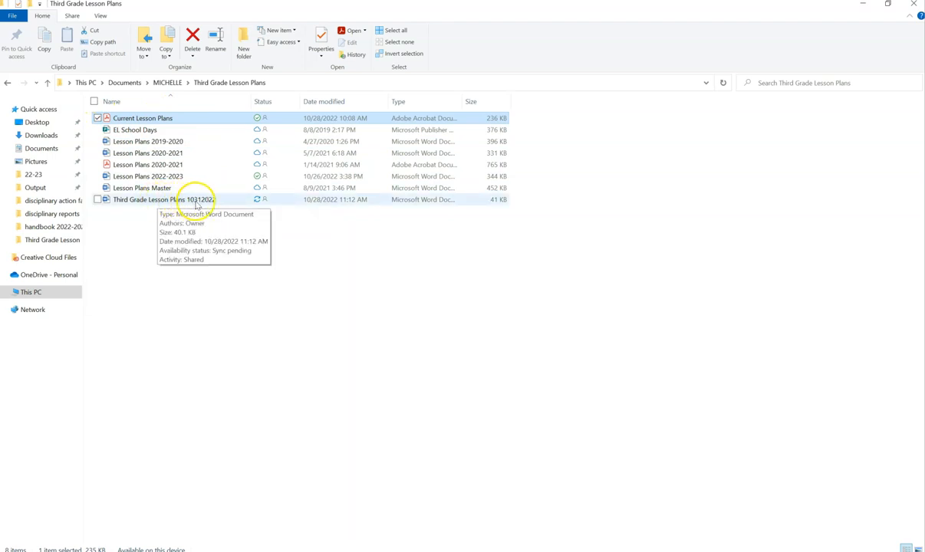
# Open sharing for Third Grade Lesson Plans 10312022 and set the link permission to view-only.
pyautogui.click(113, 201)
pyautogui.rightClick(112, 201)
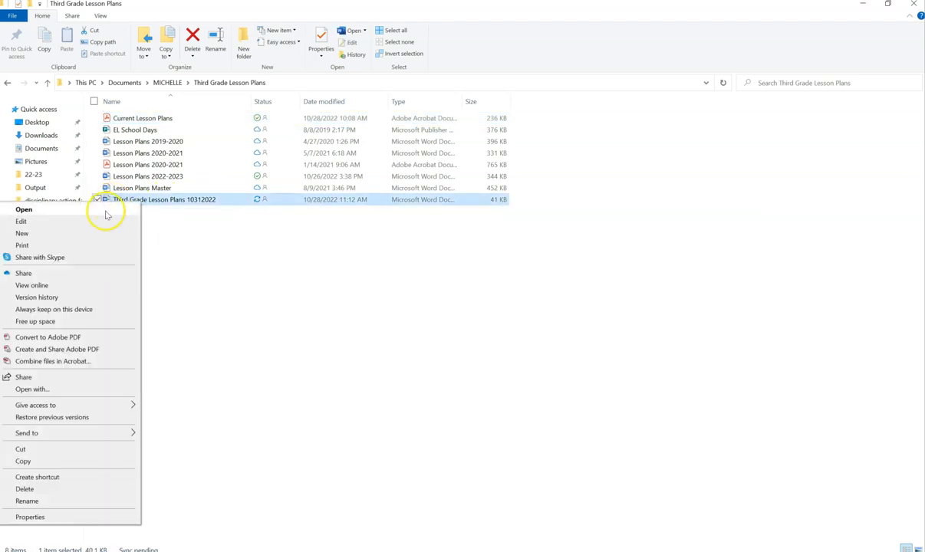
pyautogui.click(21, 273)
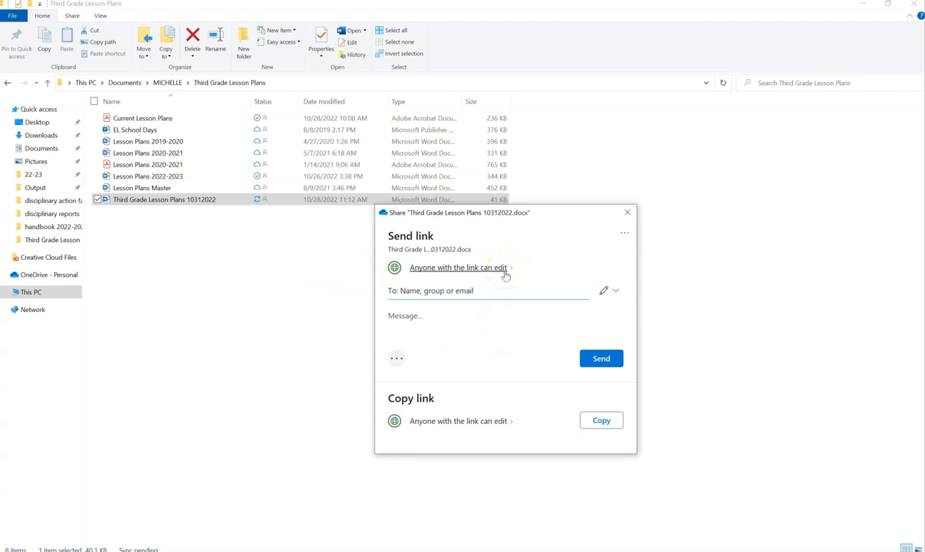
pyautogui.click(503, 270)
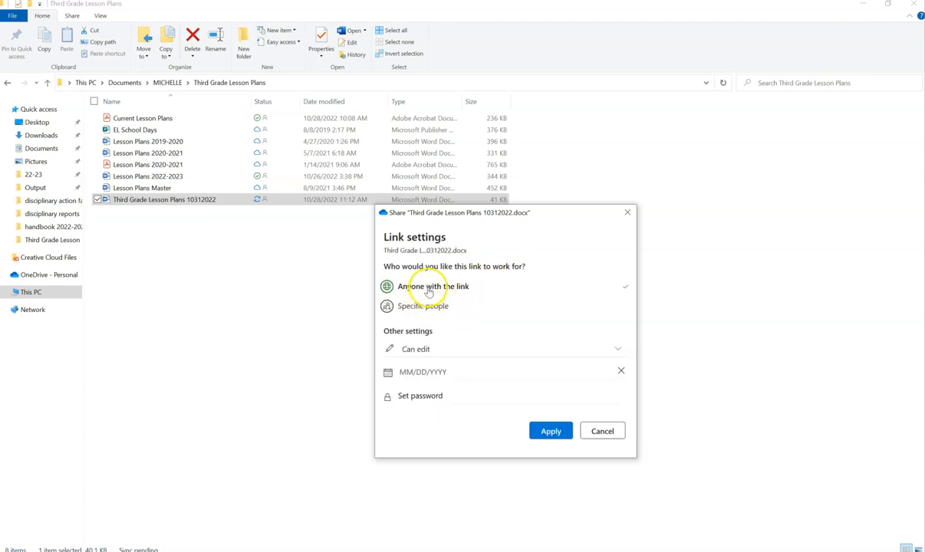
pyautogui.click(420, 349)
pyautogui.click(428, 400)
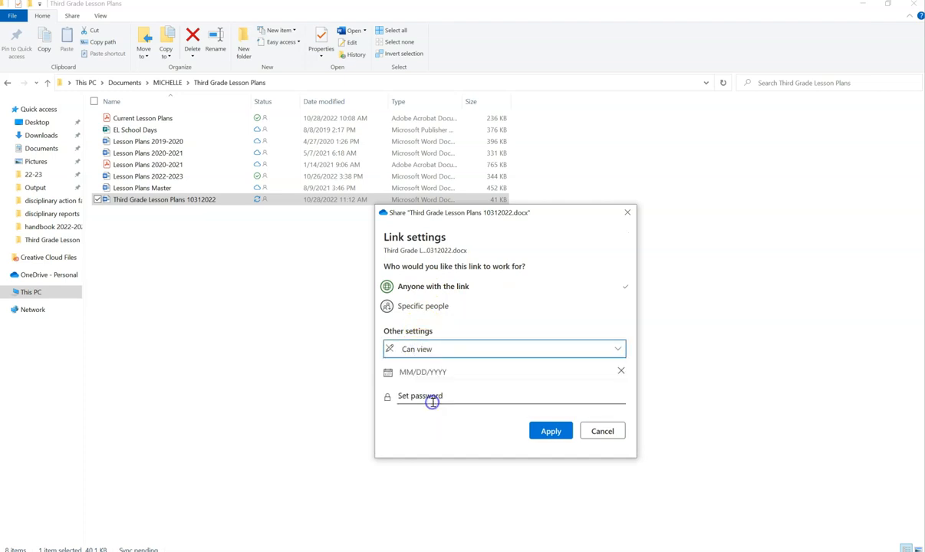
pyautogui.click(559, 433)
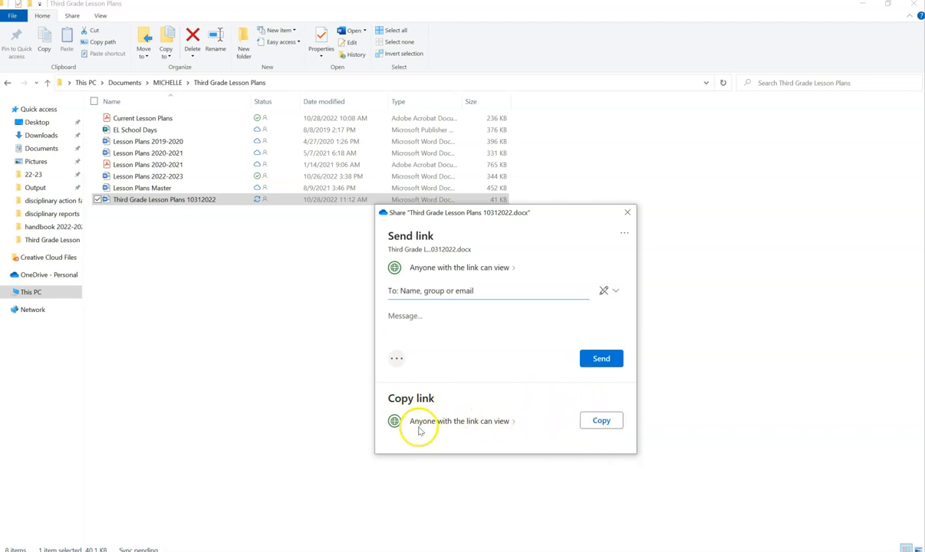
# Copy the view-only share link and close the sharing window.
pyautogui.click(604, 422)
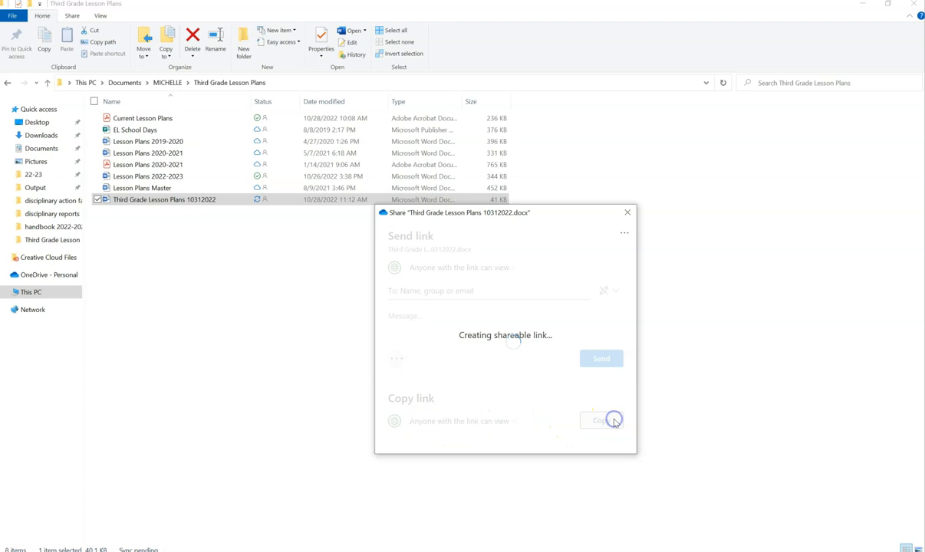
pyautogui.click(602, 270)
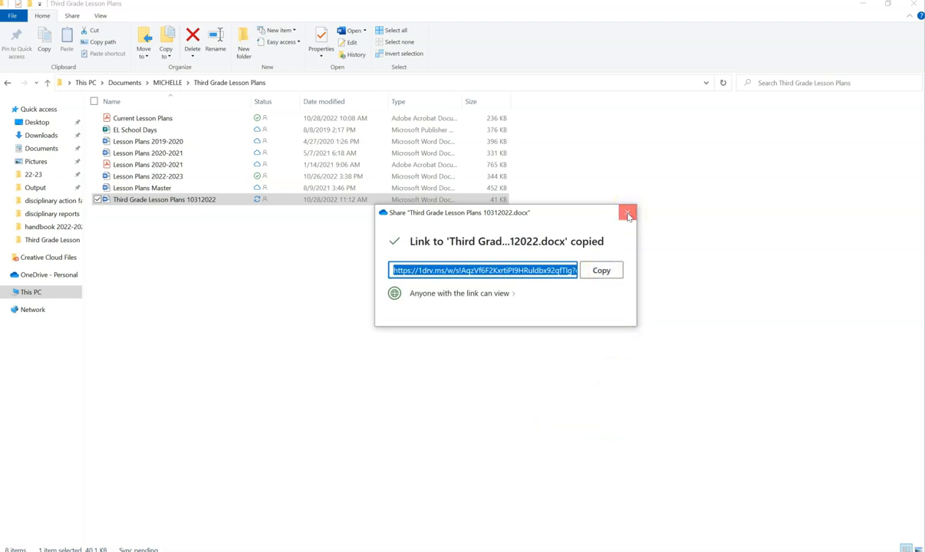
pyautogui.click(627, 213)
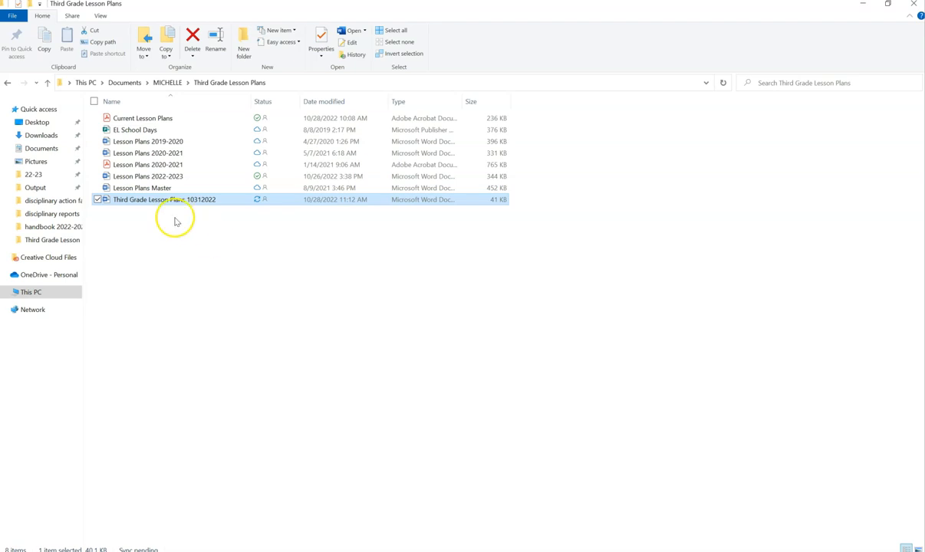
# Reopen sharing for Third Grade Lesson Plans 10312022 and apply the Can view permission.
pyautogui.click(120, 200)
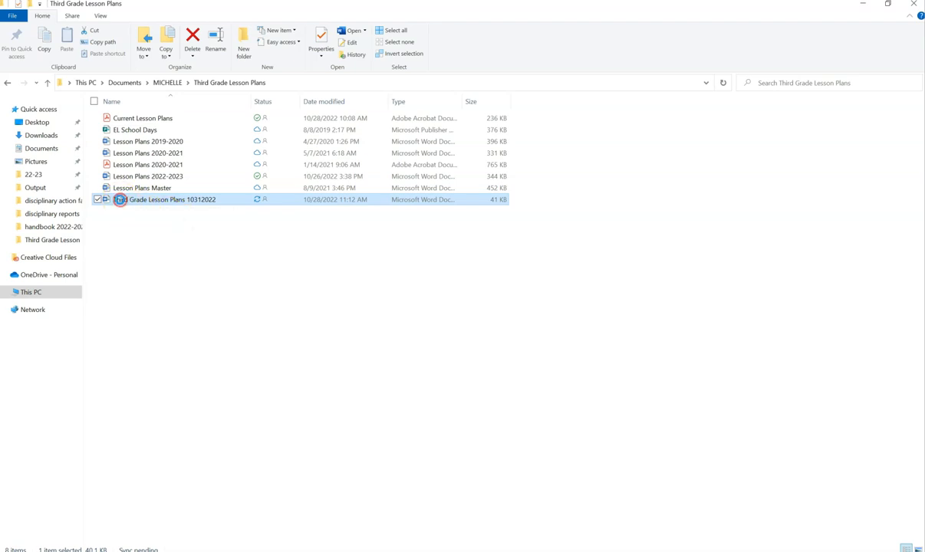
pyautogui.rightClick(119, 199)
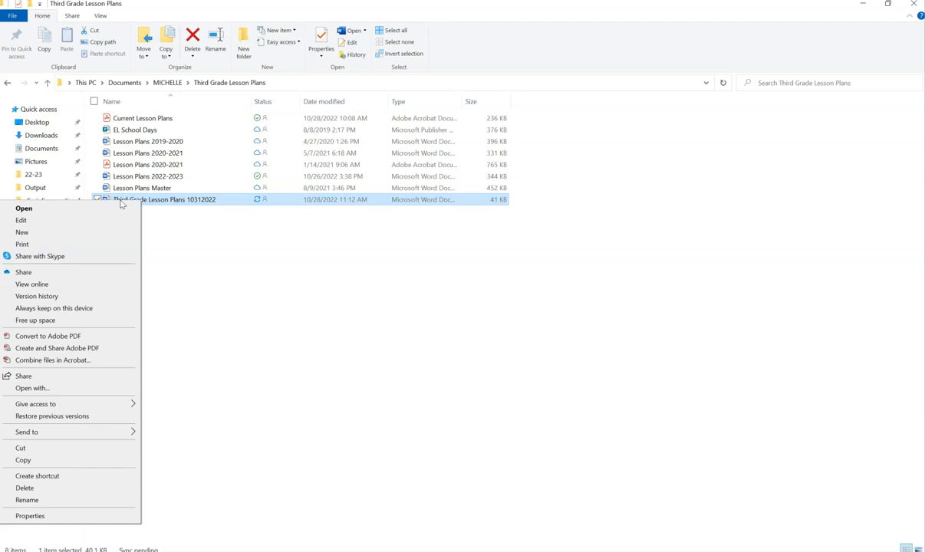
pyautogui.click(24, 272)
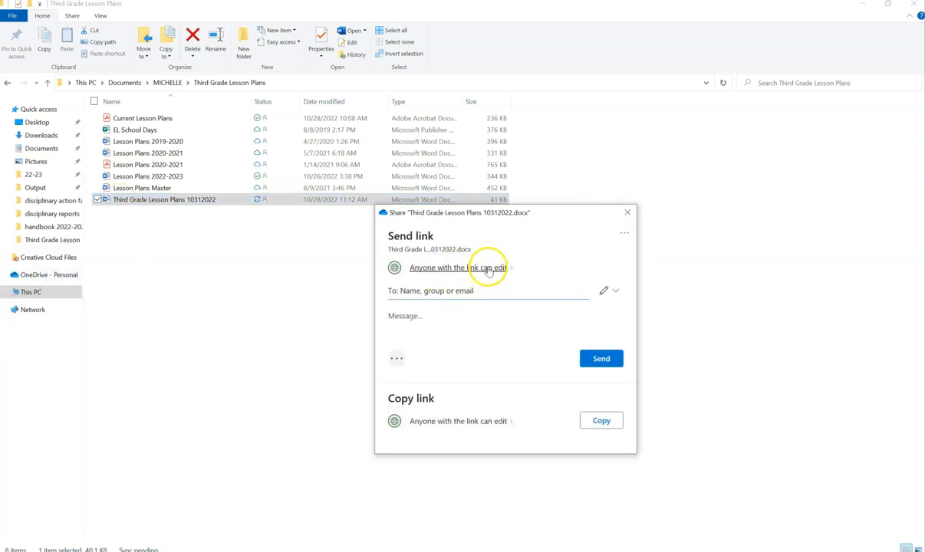
pyautogui.click(487, 266)
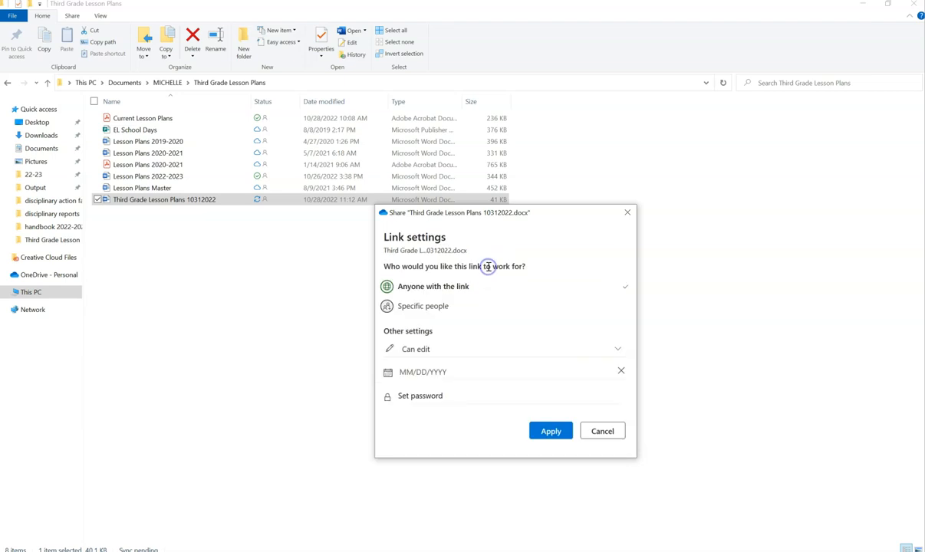
pyautogui.click(426, 354)
pyautogui.click(431, 404)
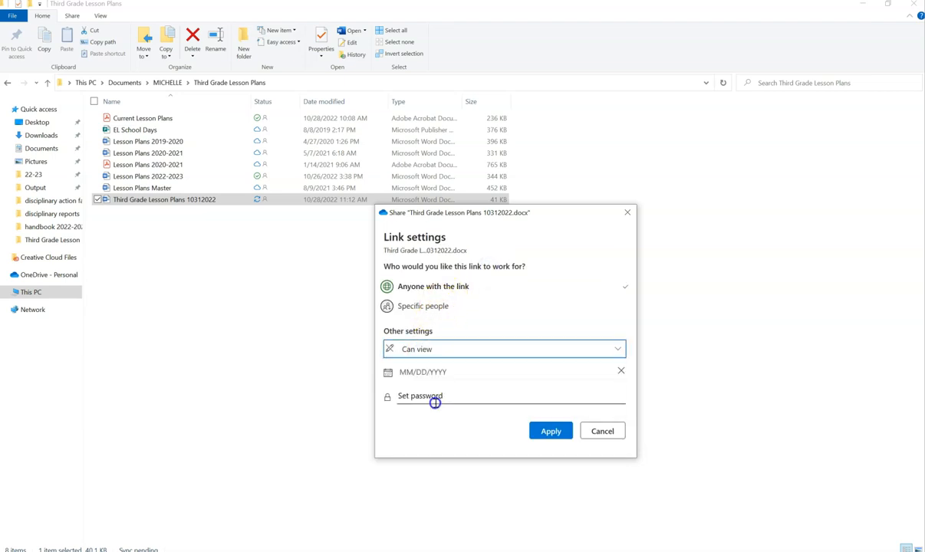
pyautogui.click(547, 430)
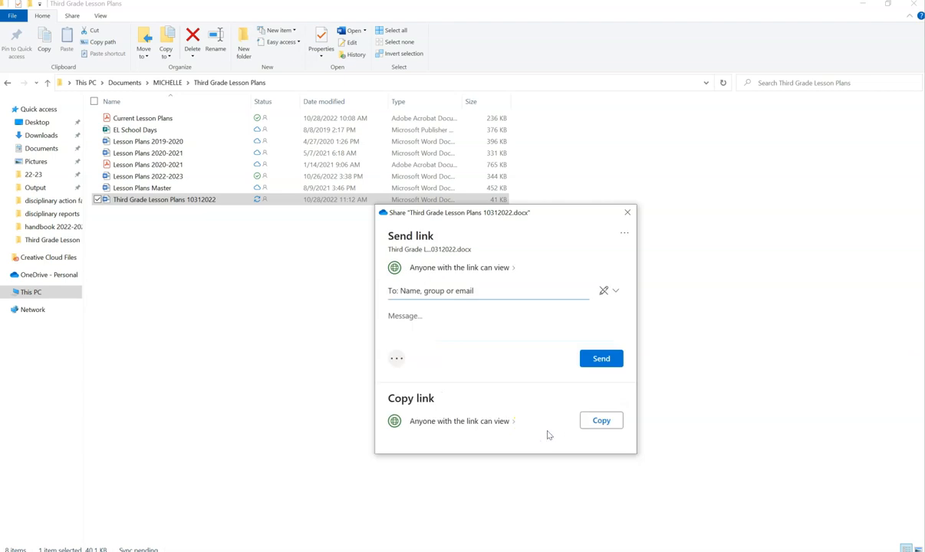
# Copy the view-only link once more and close the Share dialog.
pyautogui.click(602, 420)
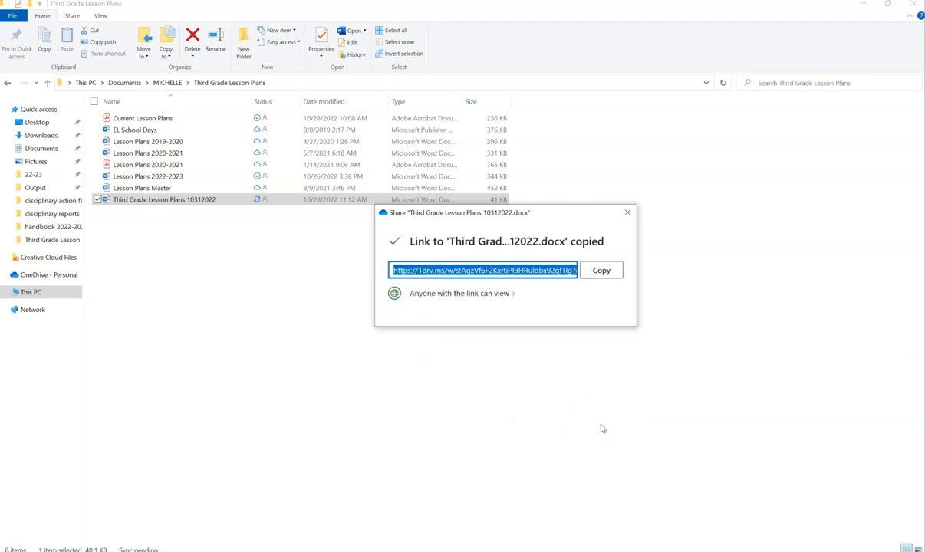
pyautogui.click(601, 270)
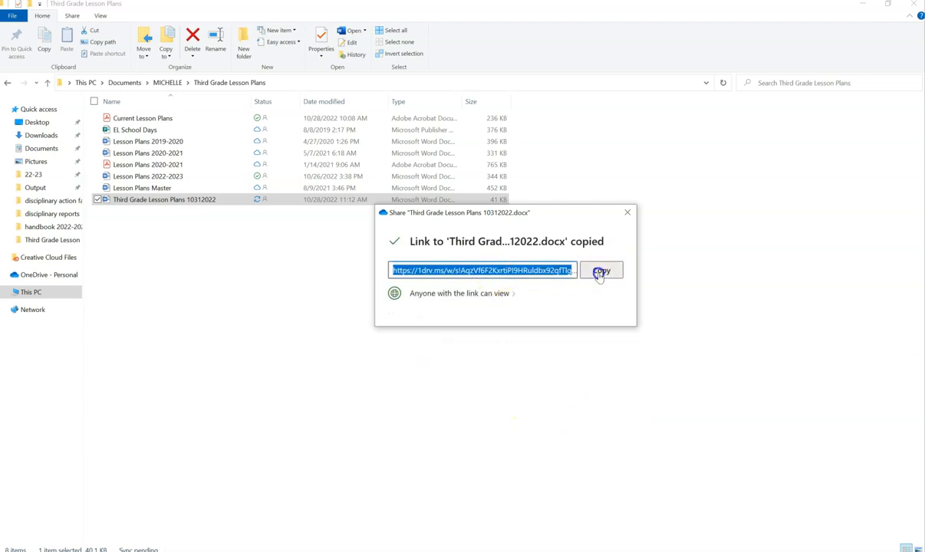
pyautogui.click(626, 213)
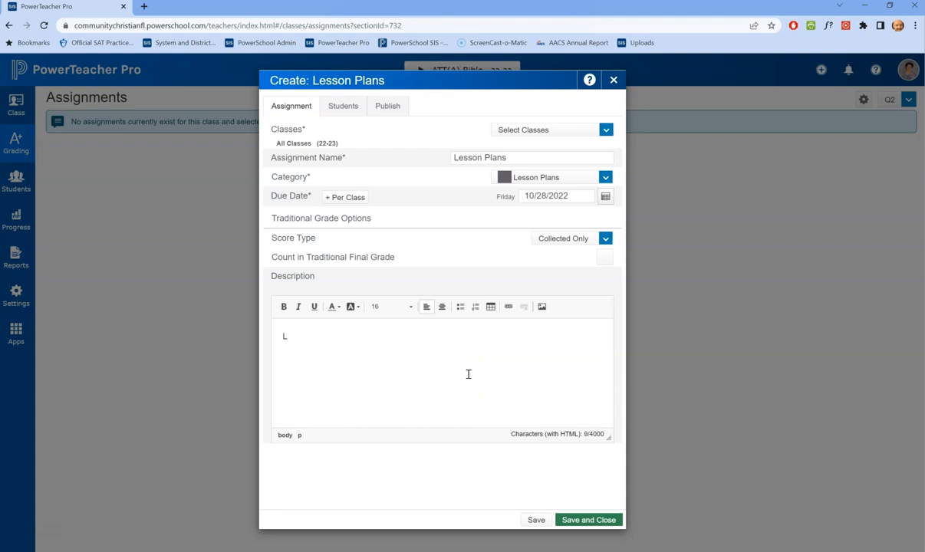
# Finish the description 'Lesson Plans', link it to the pasted OneDrive URL, and save the assignment.
pyautogui.write('sson Plans')
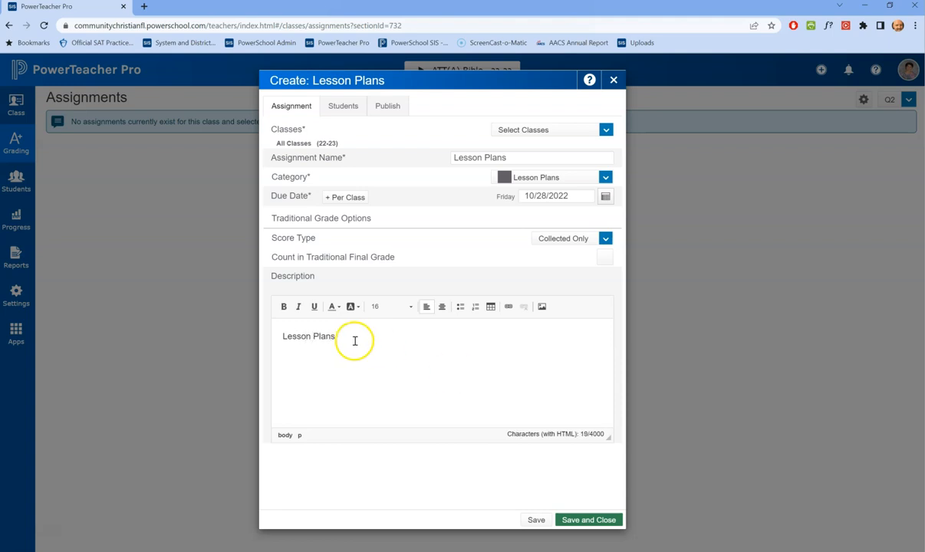
pyautogui.moveTo(353, 338); pyautogui.dragTo(274, 345)
pyautogui.click(508, 306)
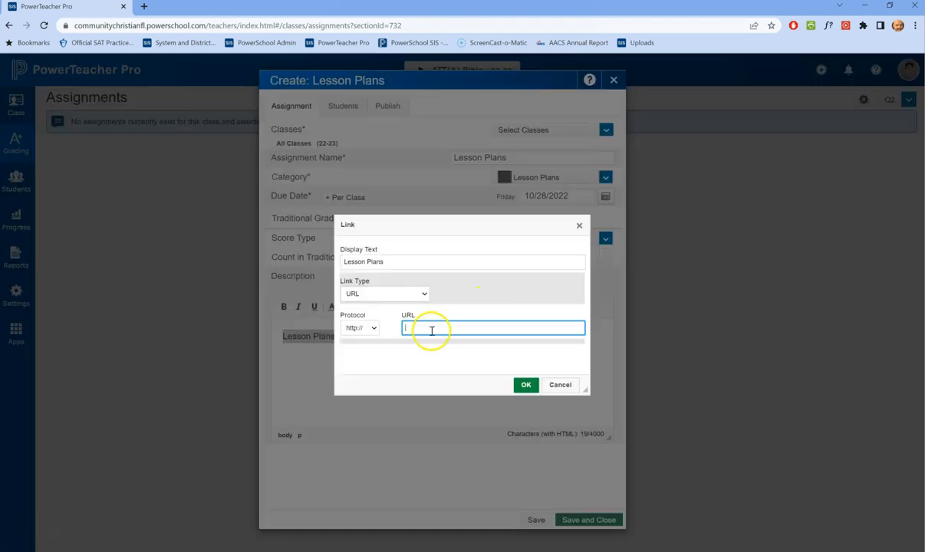
pyautogui.rightClick(431, 330)
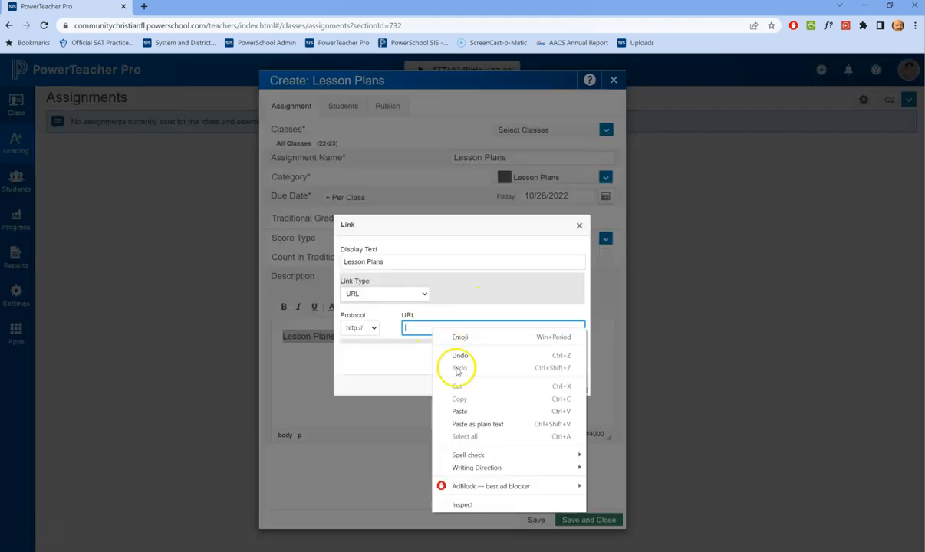
pyautogui.click(463, 412)
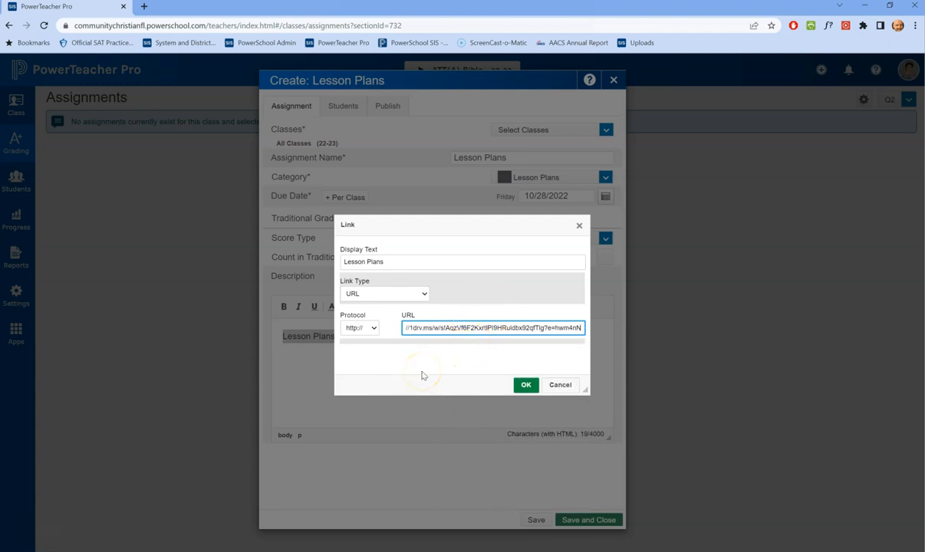
pyautogui.click(525, 384)
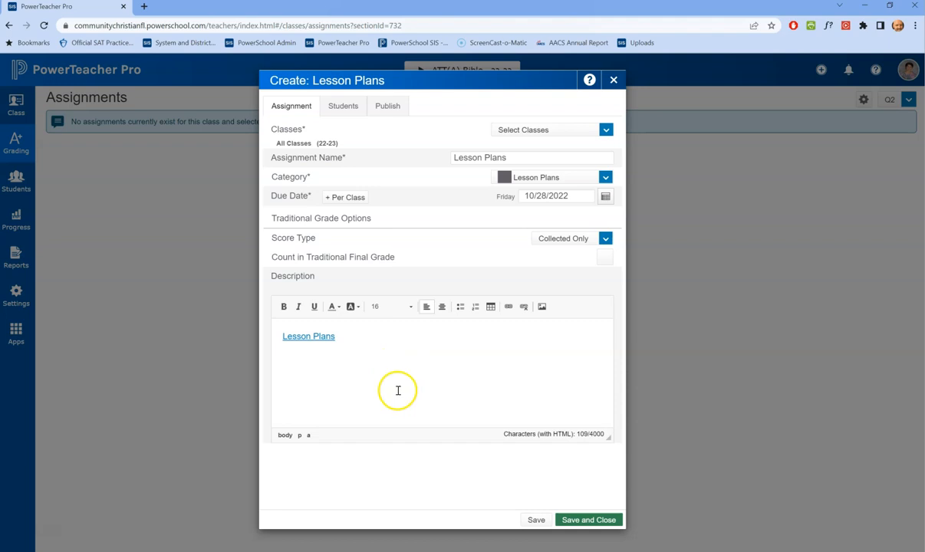
pyautogui.click(588, 519)
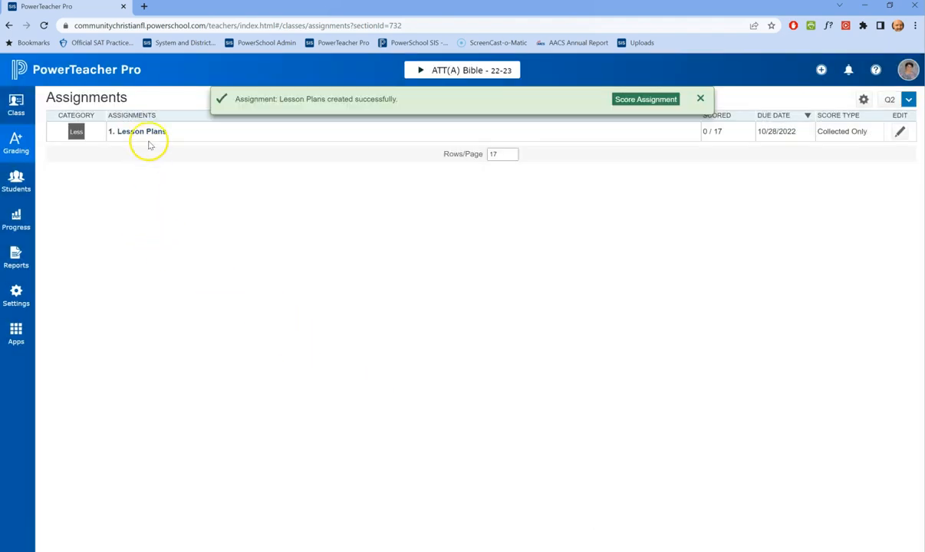
# Dismiss the success banner and check ACA(A) History, Language and Math for the Lesson Plans assignment.
pyautogui.click(700, 98)
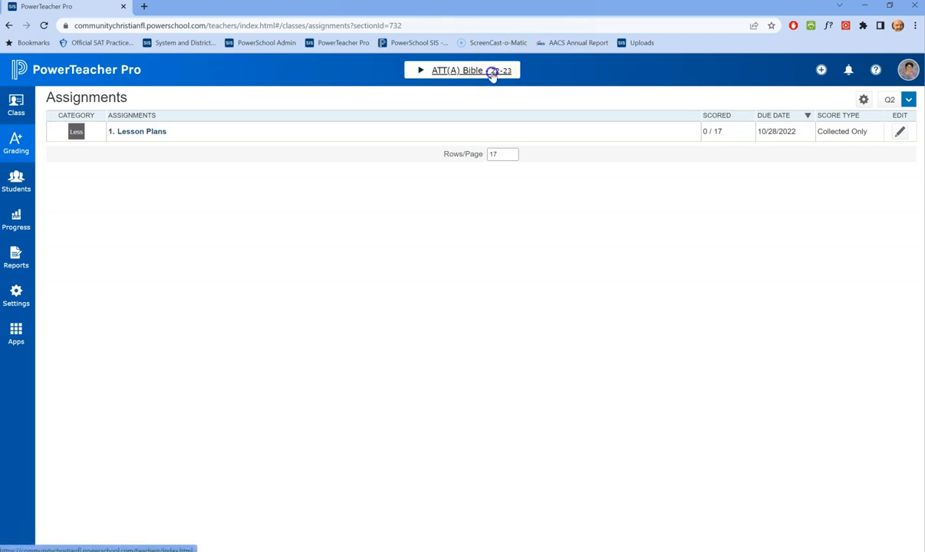
pyautogui.click(490, 72)
pyautogui.click(307, 174)
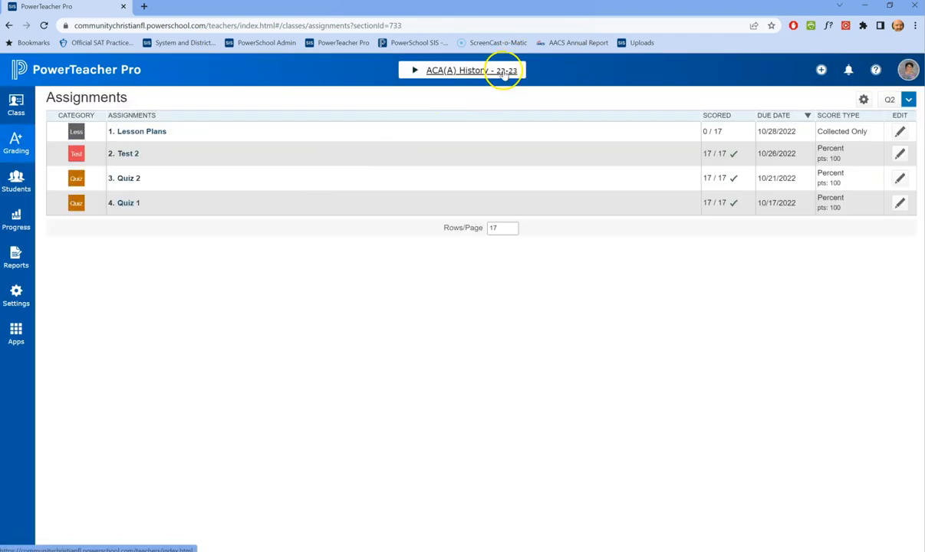
pyautogui.click(504, 70)
pyautogui.click(336, 201)
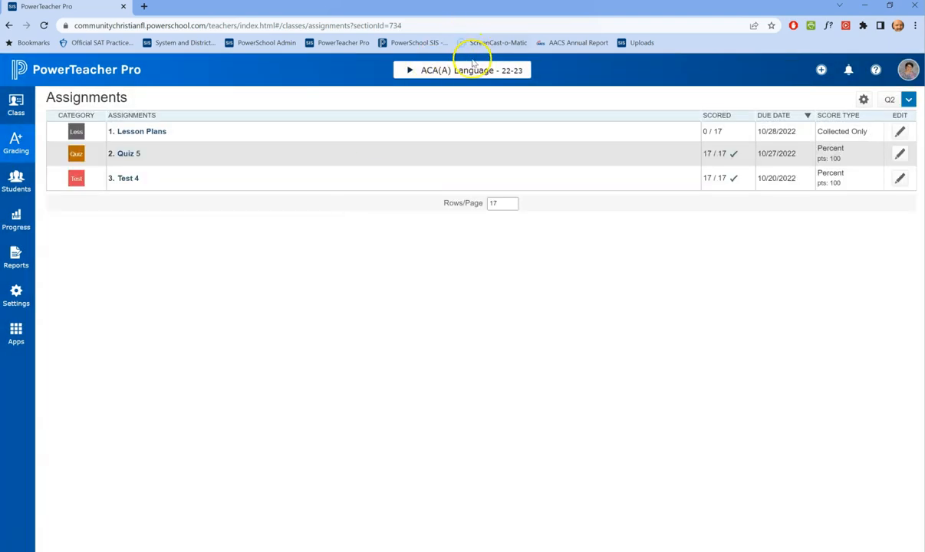
pyautogui.click(473, 71)
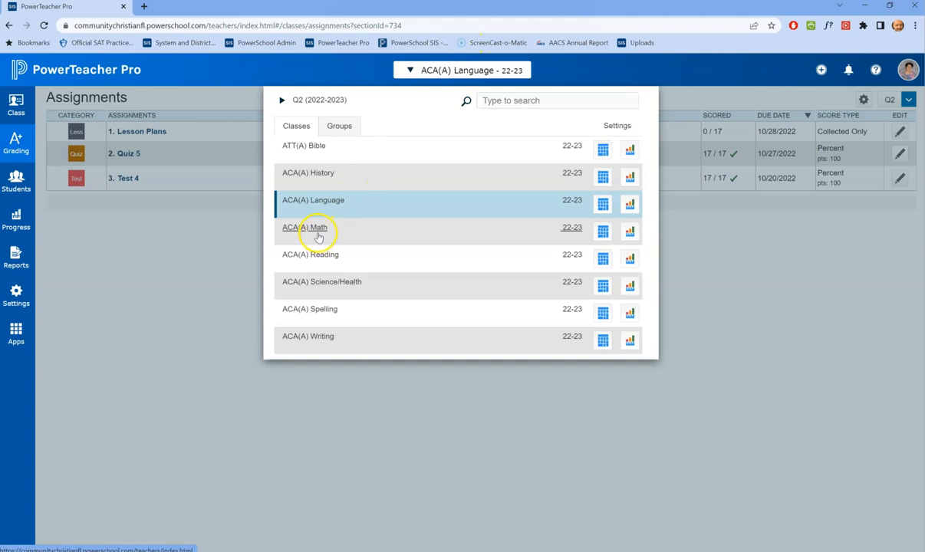
pyautogui.click(319, 233)
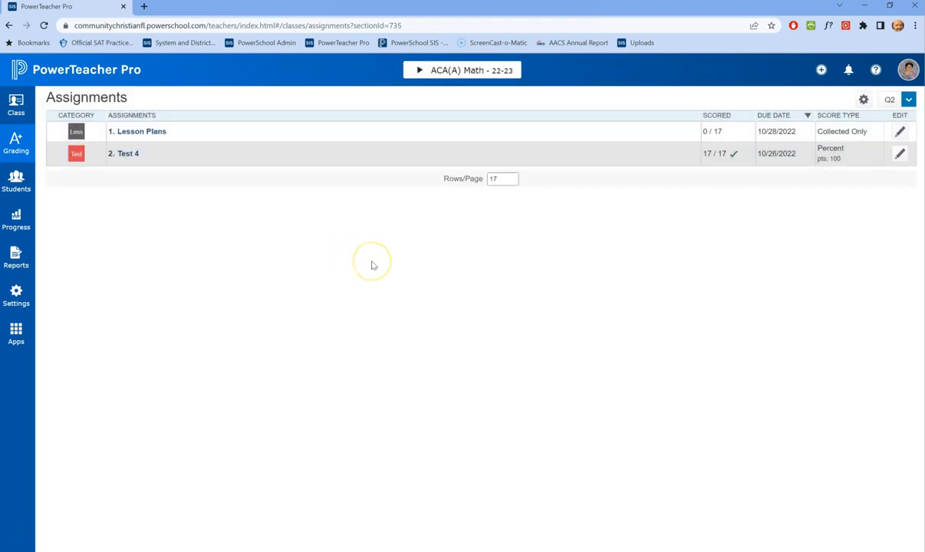